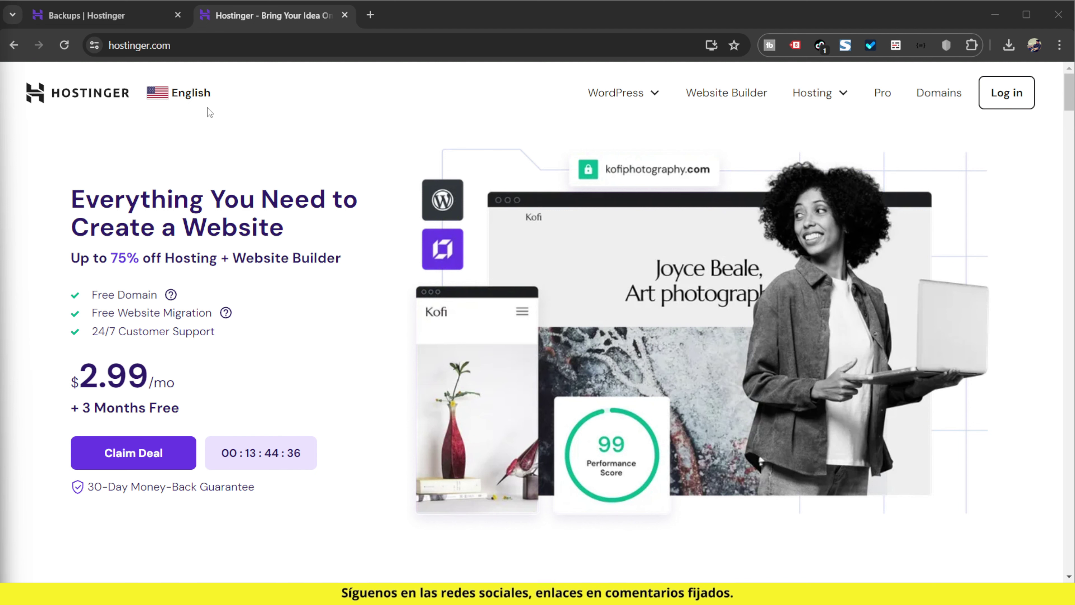
Step: View the country and language choices on the Hostinger homepage and close the list without changing the language
click(202, 97)
scroll(568, 361, down, 1)
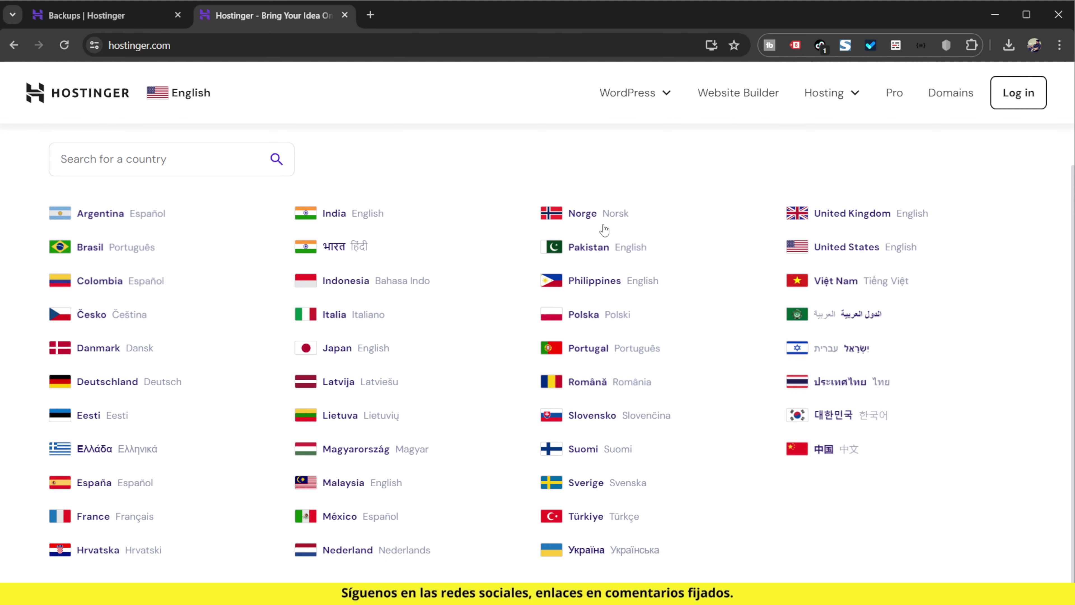
scroll(833, 463, up, 1)
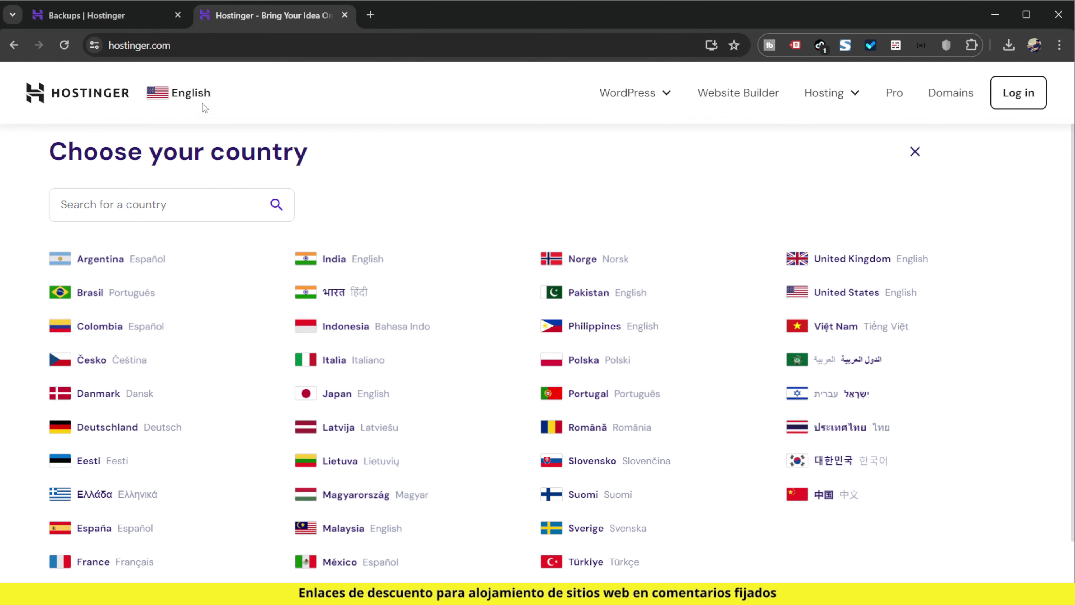
click(199, 96)
Step: Open the managed WordPress hosting page from the Hostinger homepage
scroll(513, 342, down, 3)
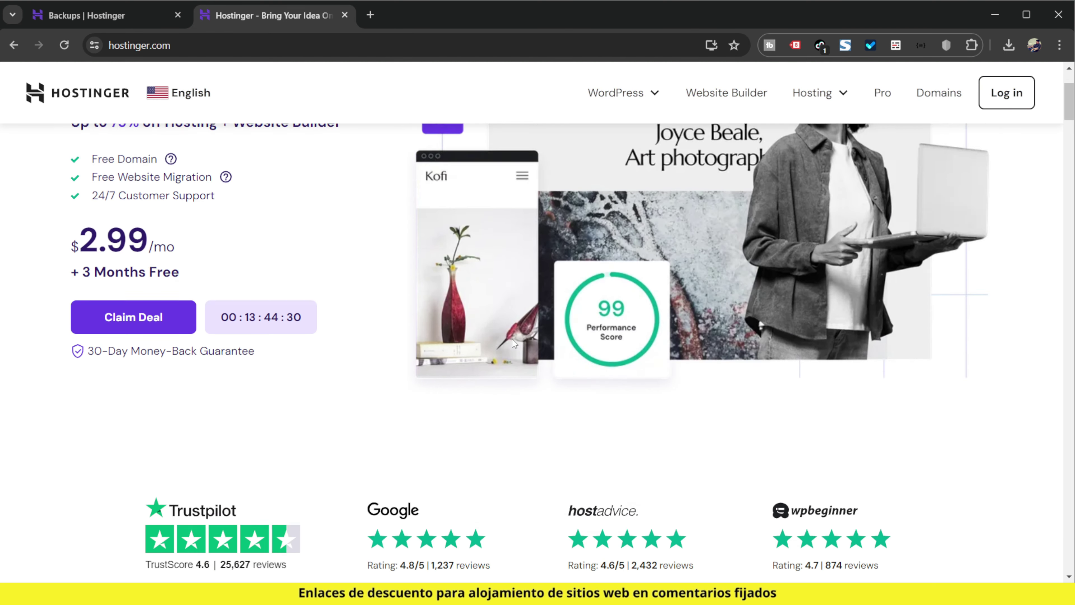
scroll(514, 343, down, 3)
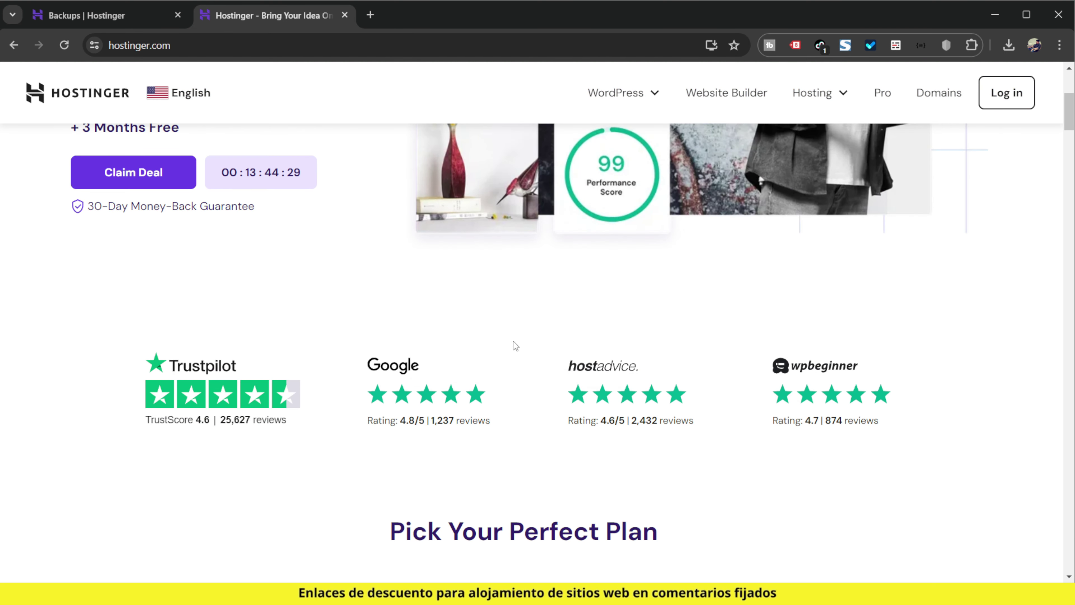
click(637, 104)
click(585, 157)
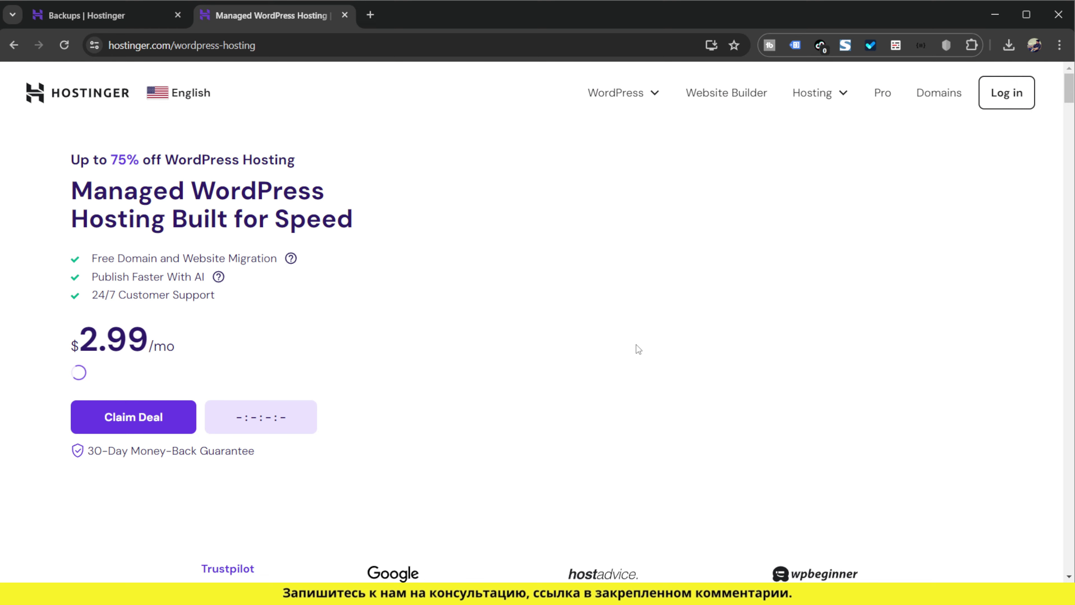
Step: Examine the feature lists of the Premium, Business and Cloud Startup plans, from the website limits down to security and support
scroll(638, 350, down, 10)
scroll(637, 351, down, 8)
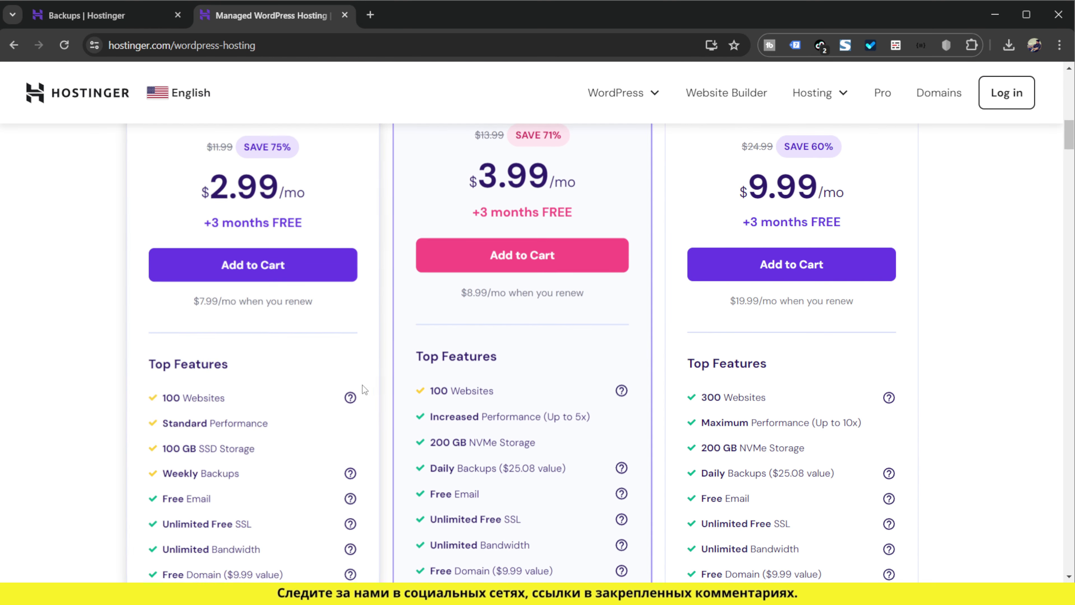
scroll(267, 375, down, 2)
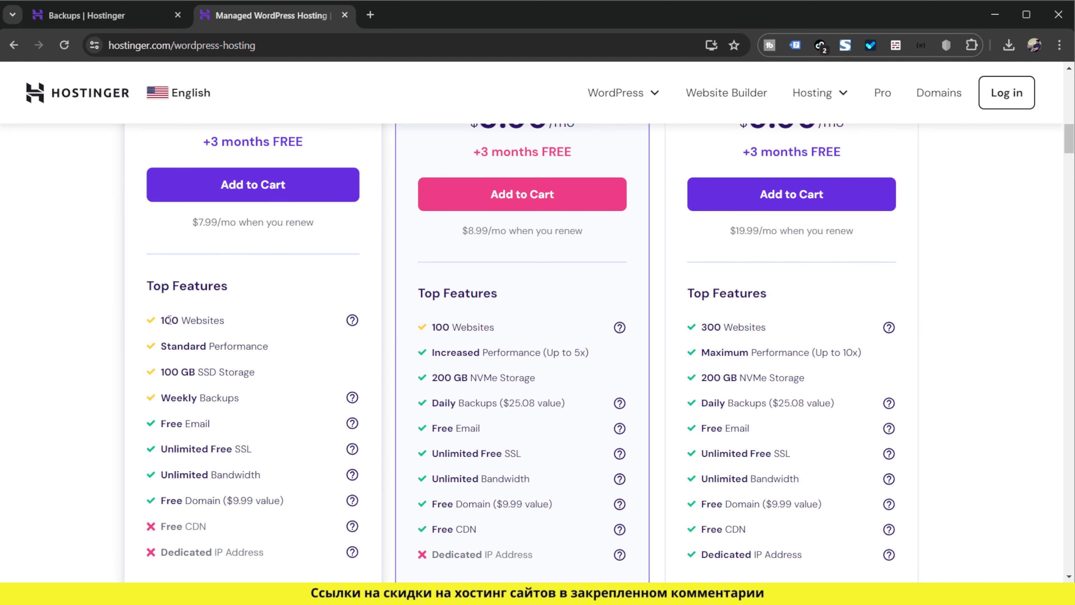
drag(162, 320, 209, 320)
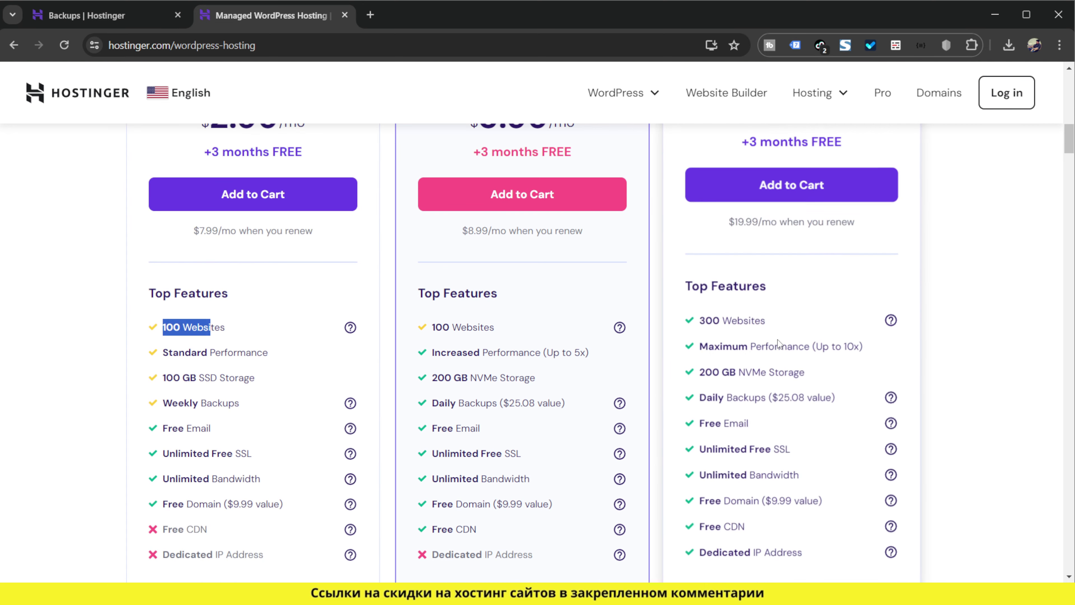
scroll(552, 383, down, 7)
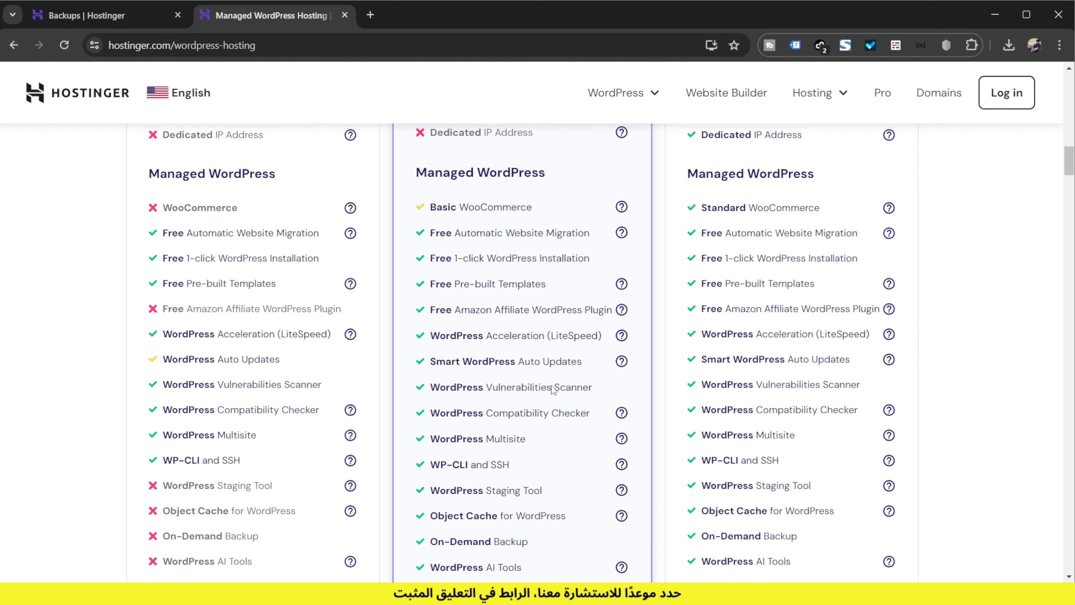
scroll(551, 388, down, 7)
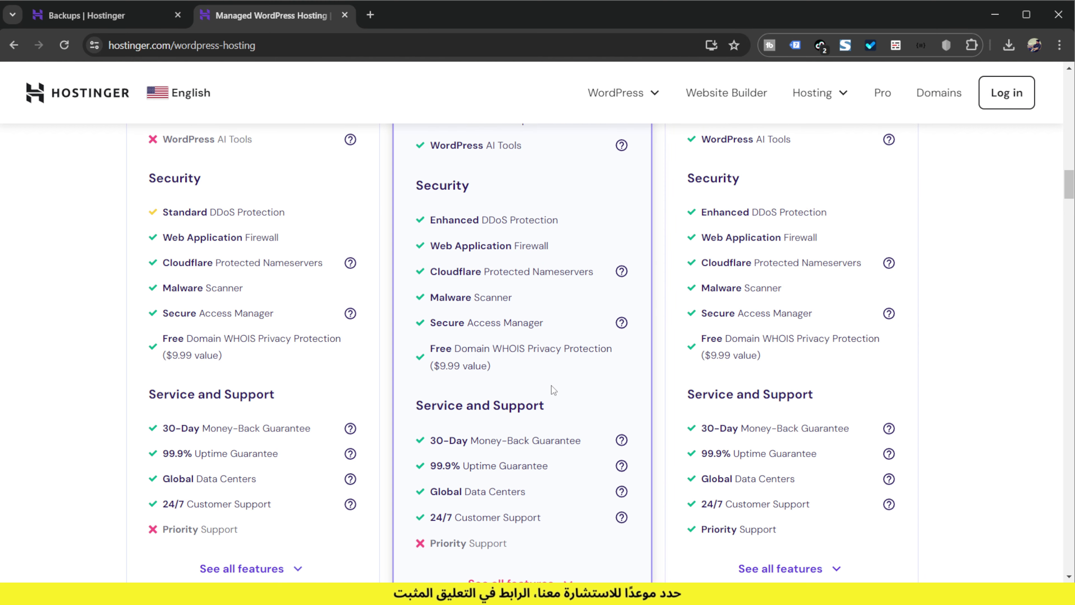
scroll(551, 386, down, 5)
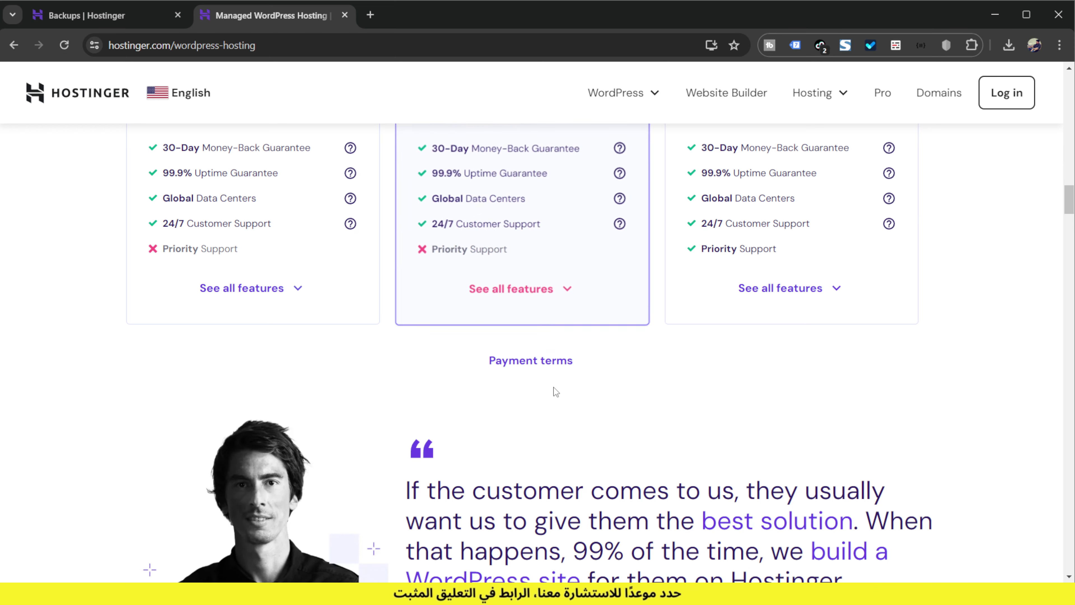
scroll(559, 394, up, 18)
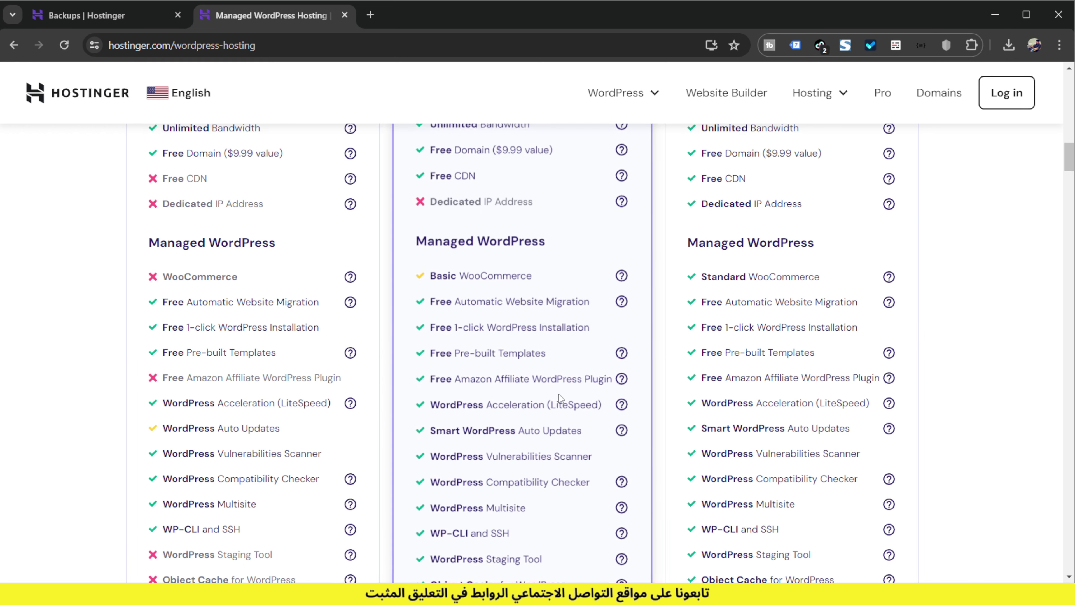
scroll(559, 395, up, 10)
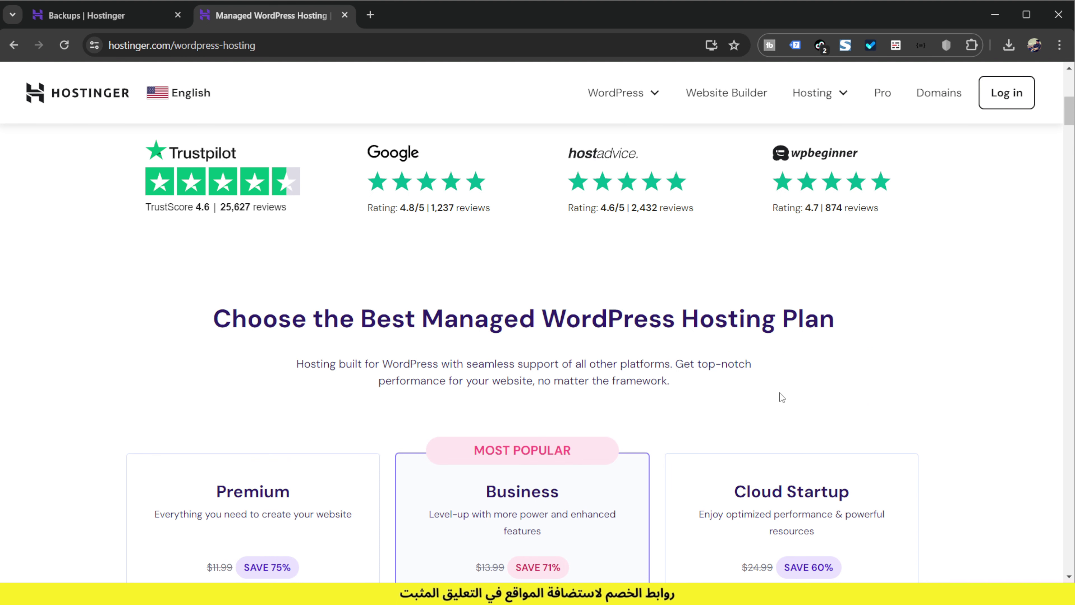
scroll(782, 397, up, 8)
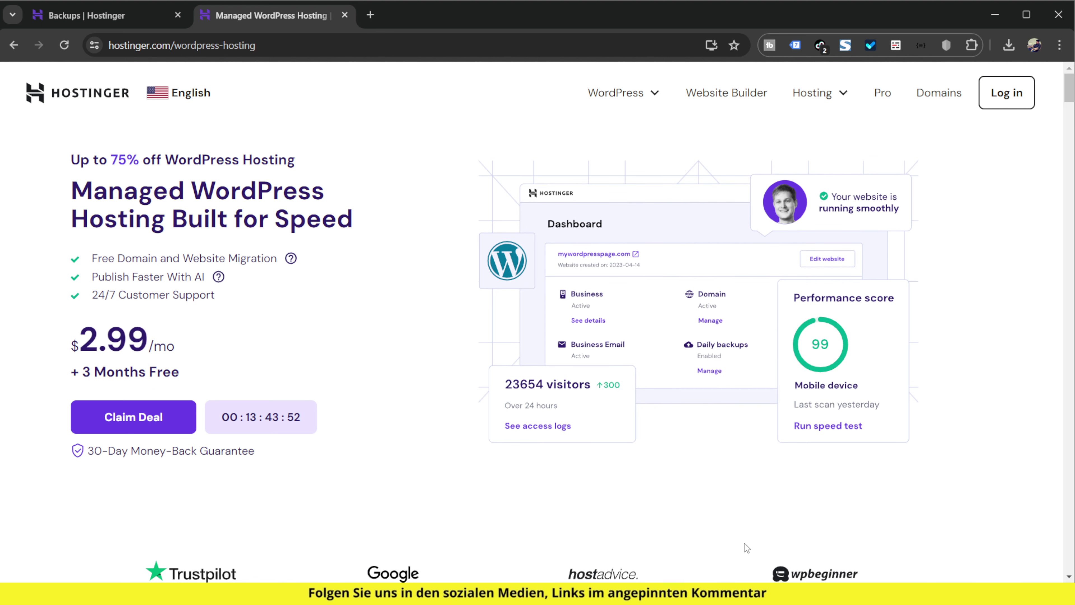
Step: Compare the monthly prices, renewal rates and Managed WordPress features across the three hosting plans
scroll(685, 420, down, 10)
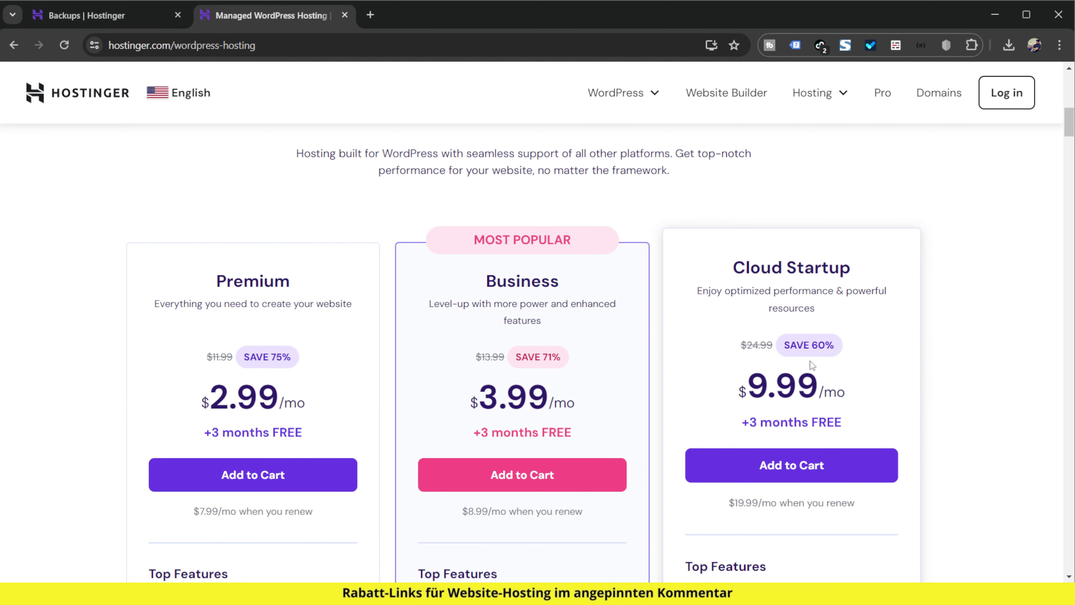
scroll(810, 361, down, 2)
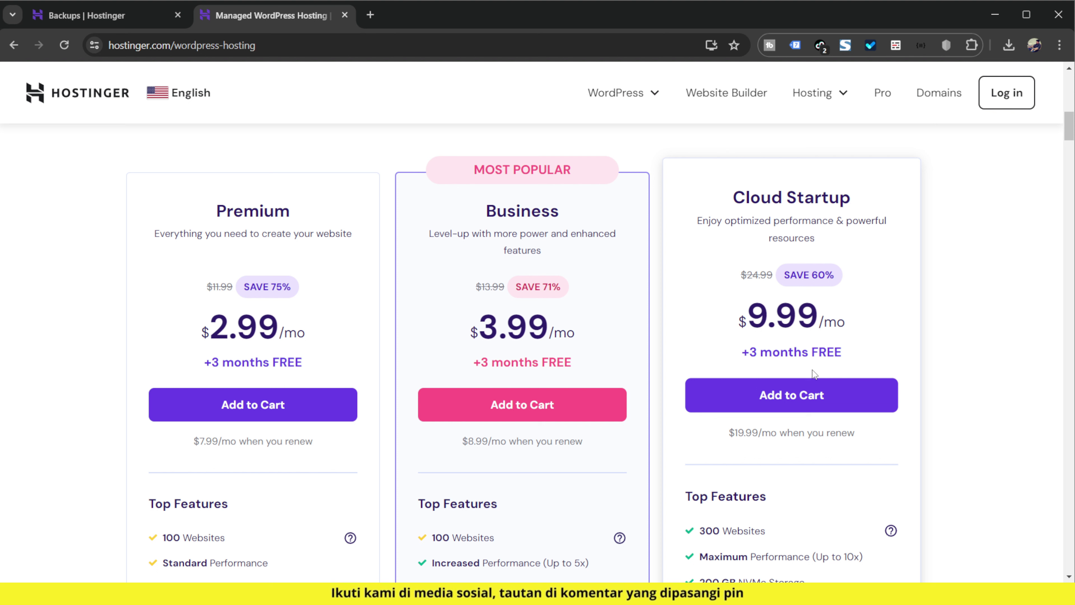
scroll(814, 373, up, 10)
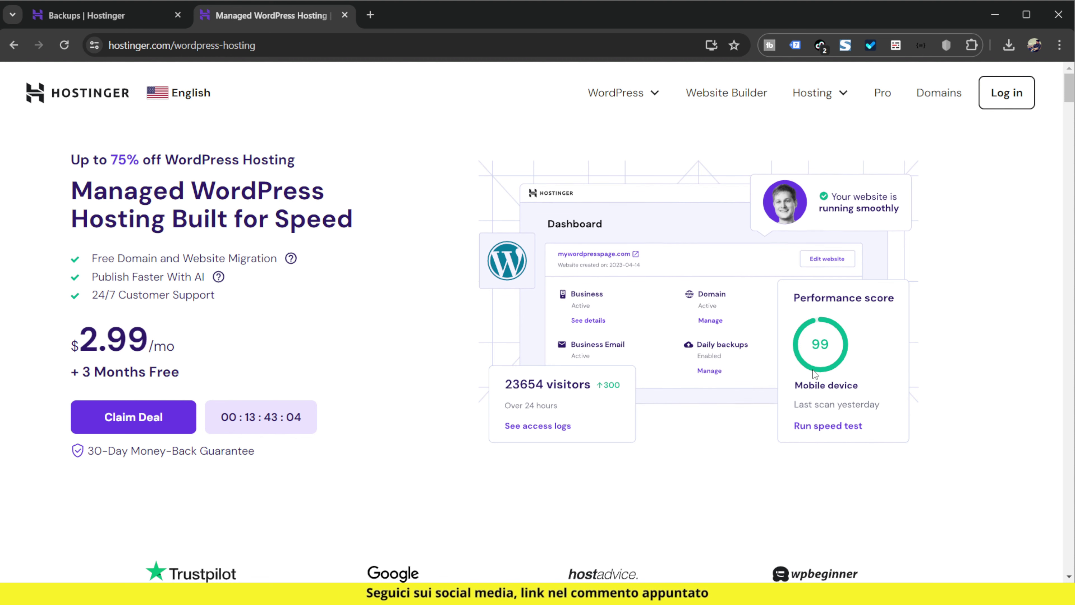
scroll(646, 401, down, 12)
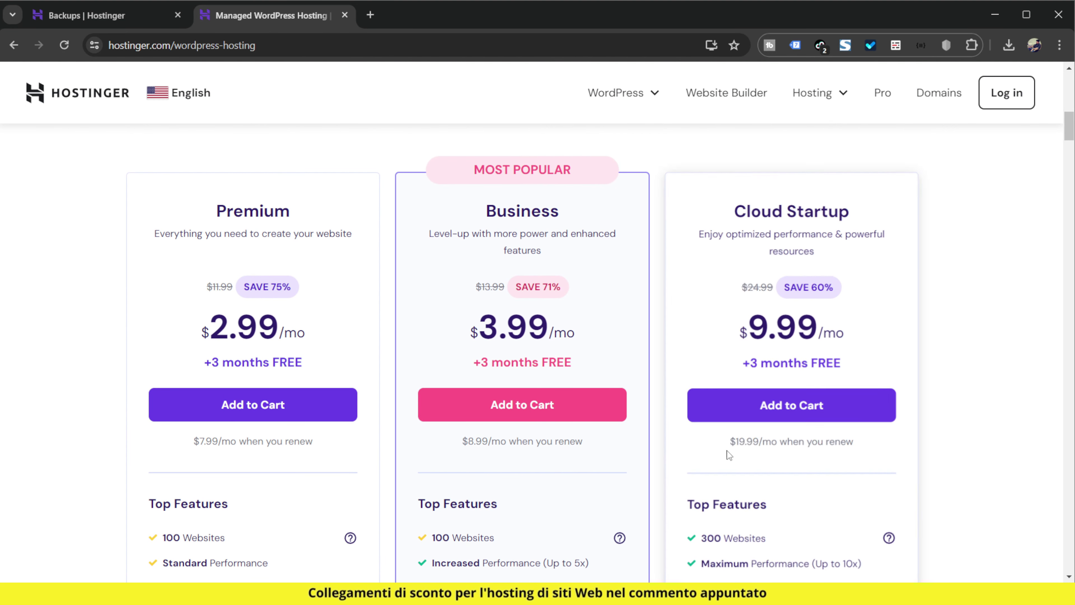
scroll(840, 254, down, 7)
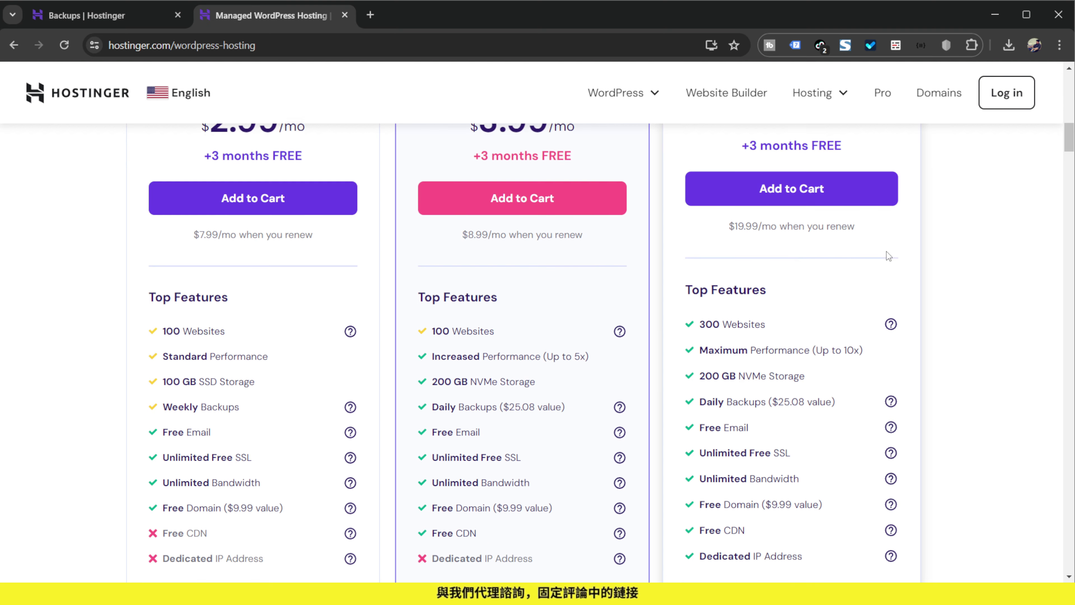
scroll(871, 292, down, 10)
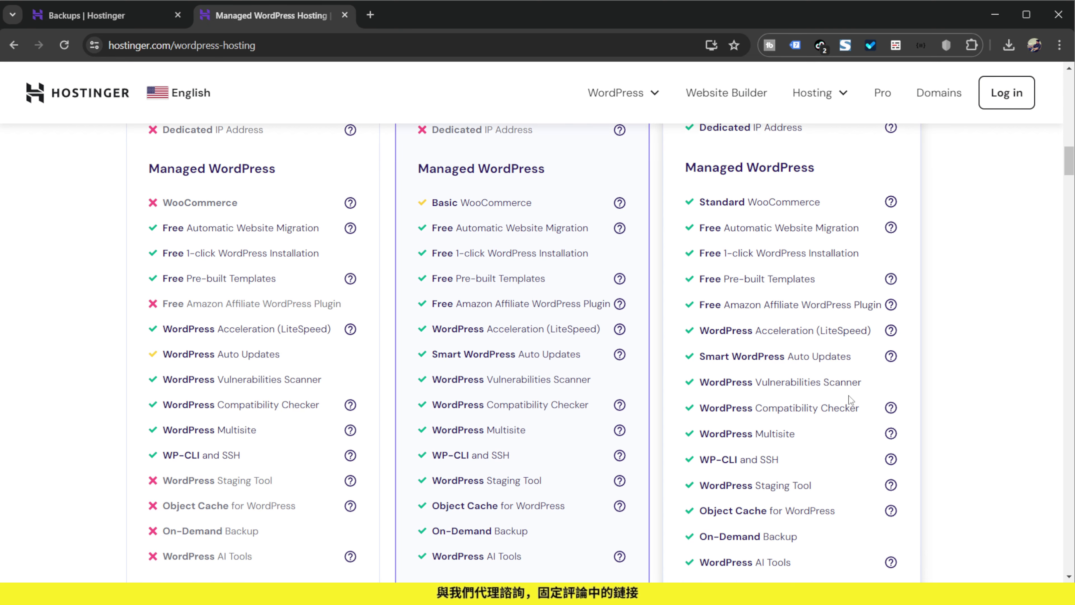
scroll(844, 407, up, 15)
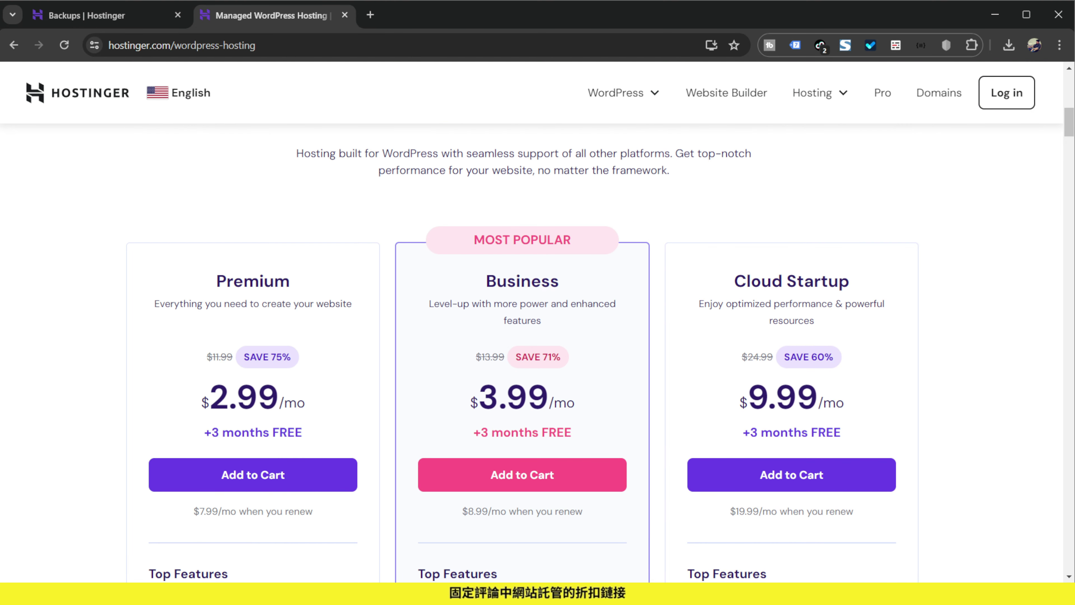
Step: Close the hosting plans page and expand the Files section for aulafabricando.online in hPanel
key(ctrl+w)
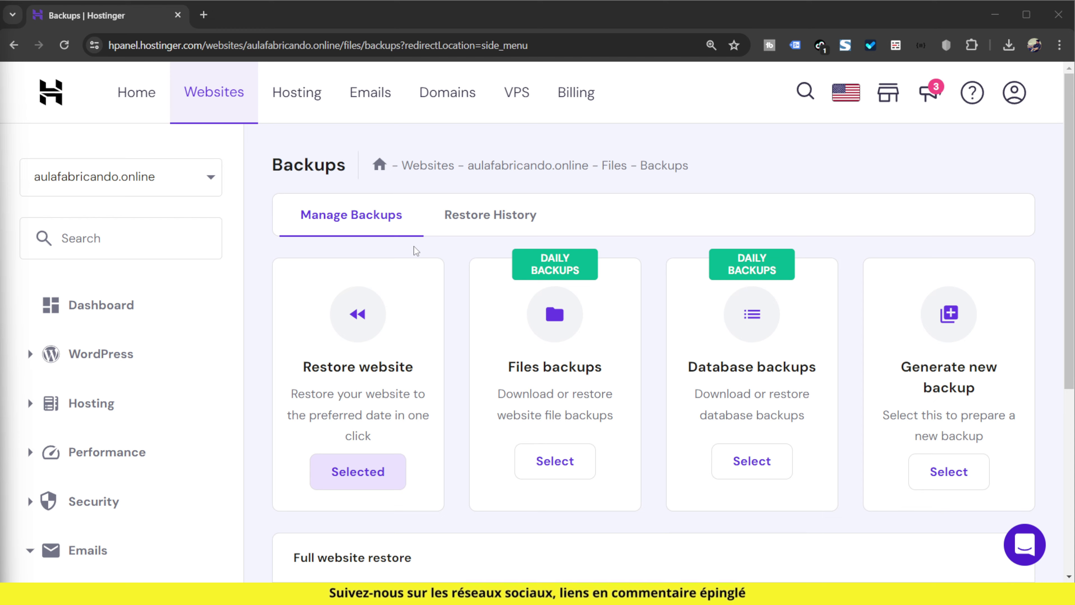
scroll(153, 305, down, 6)
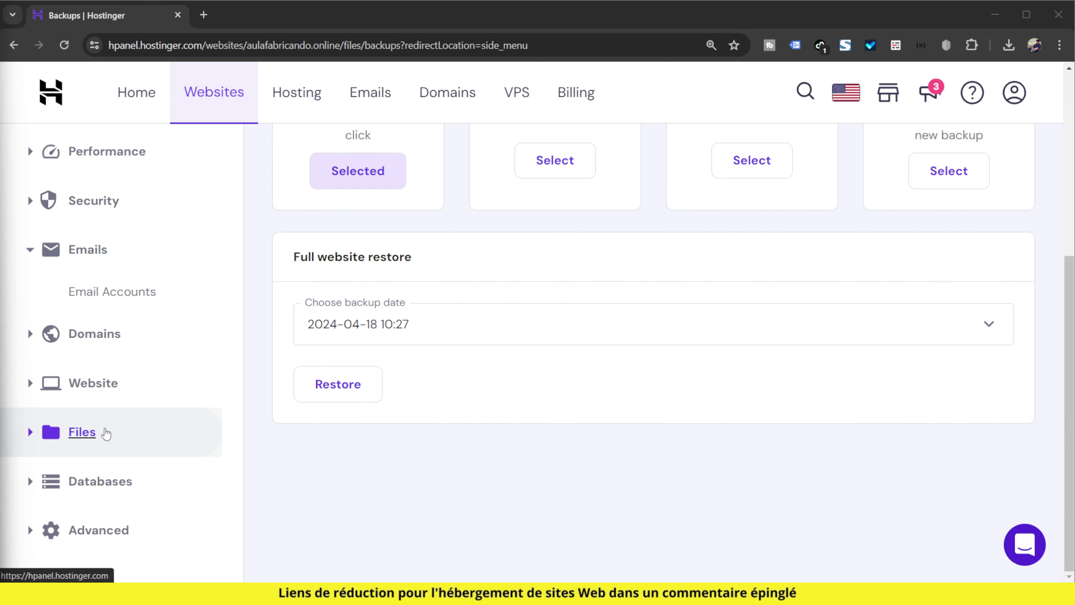
click(106, 432)
scroll(176, 437, down, 3)
scroll(296, 413, up, 4)
scroll(296, 414, up, 5)
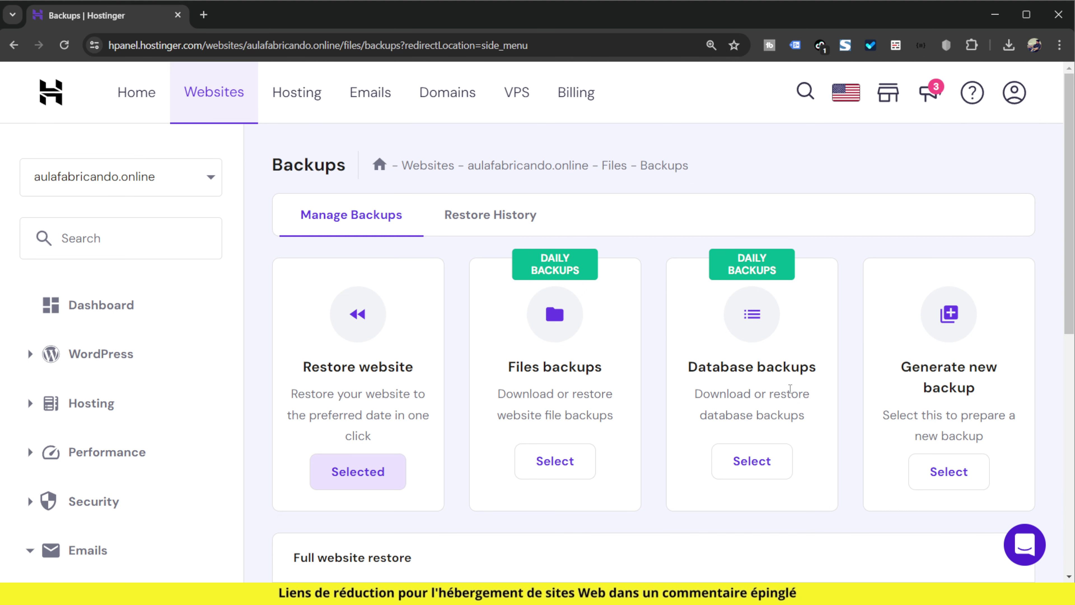
Step: Generate a new backup of the website's current files and databases and confirm the request
scroll(909, 327, down, 1)
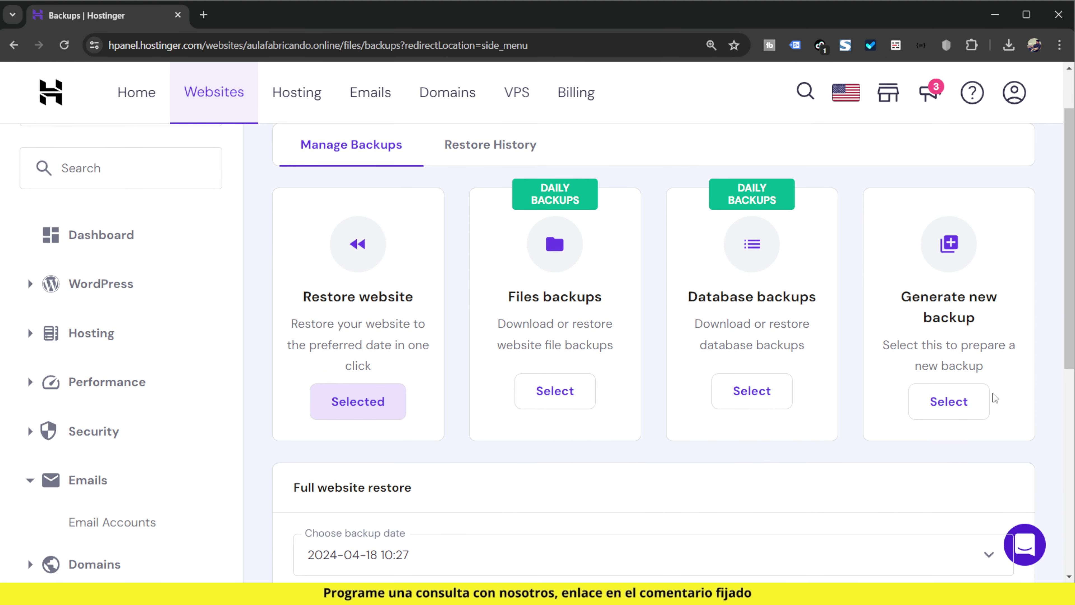
click(966, 411)
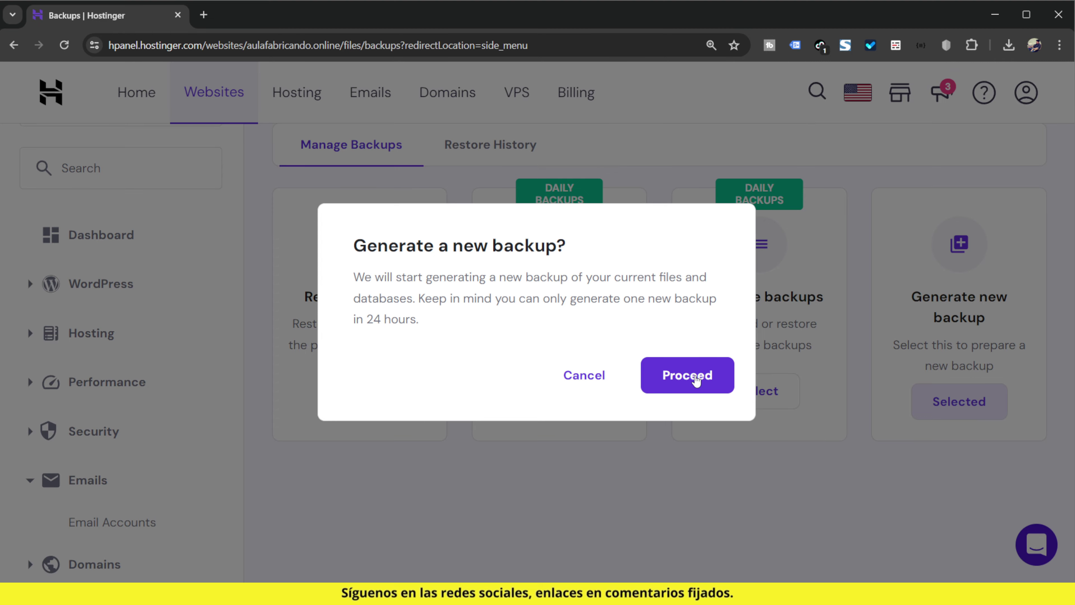
click(695, 377)
Step: Review the full website restore section and check its selectable backup dates
scroll(824, 460, down, 3)
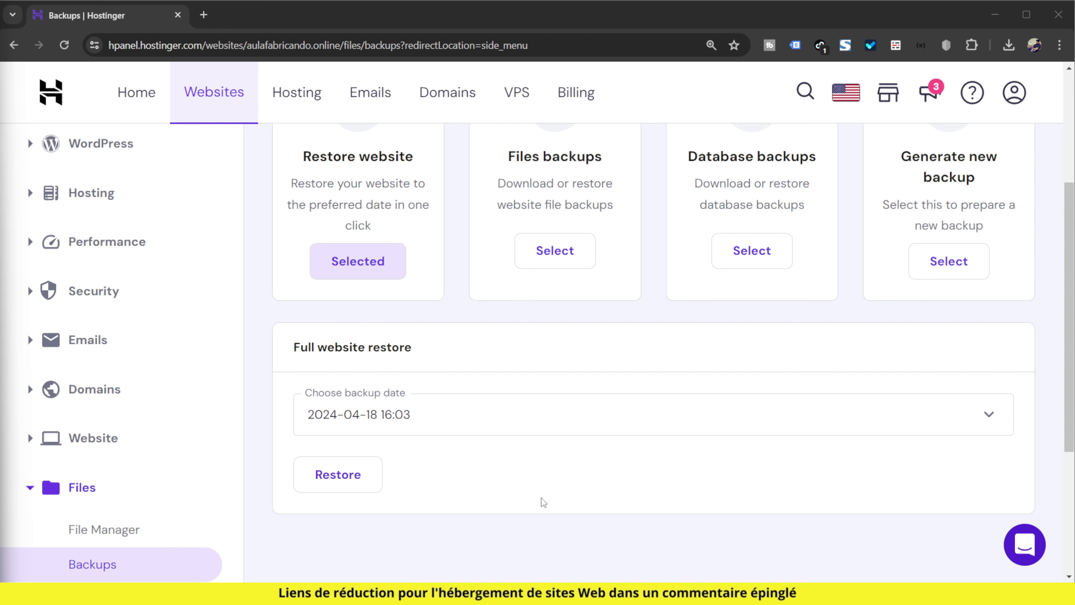
scroll(544, 502, up, 5)
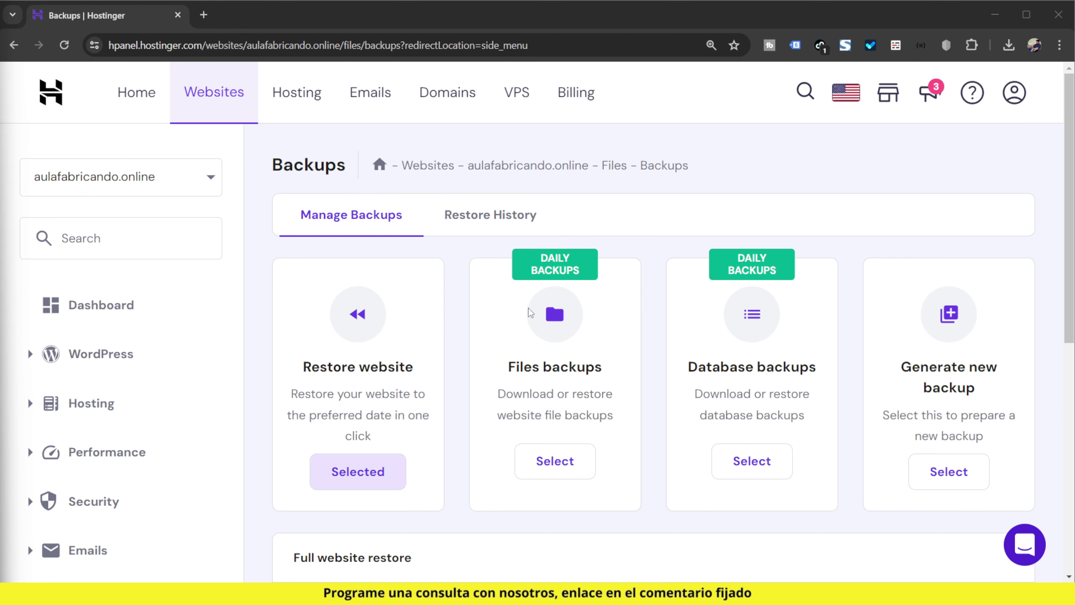
scroll(402, 345, down, 2)
scroll(402, 346, down, 5)
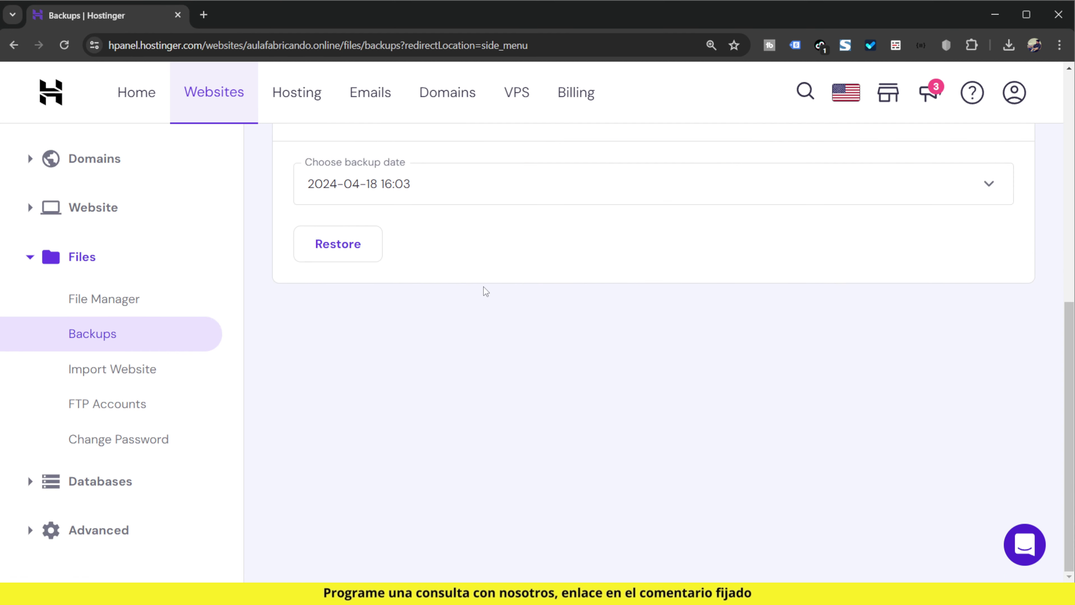
click(466, 190)
click(411, 191)
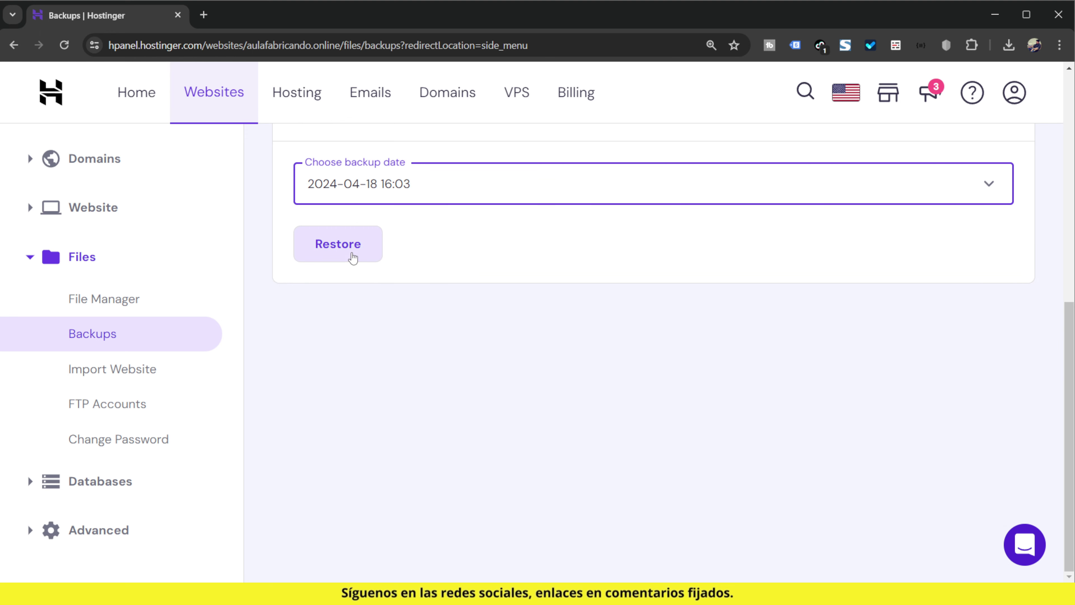
scroll(544, 485, up, 3)
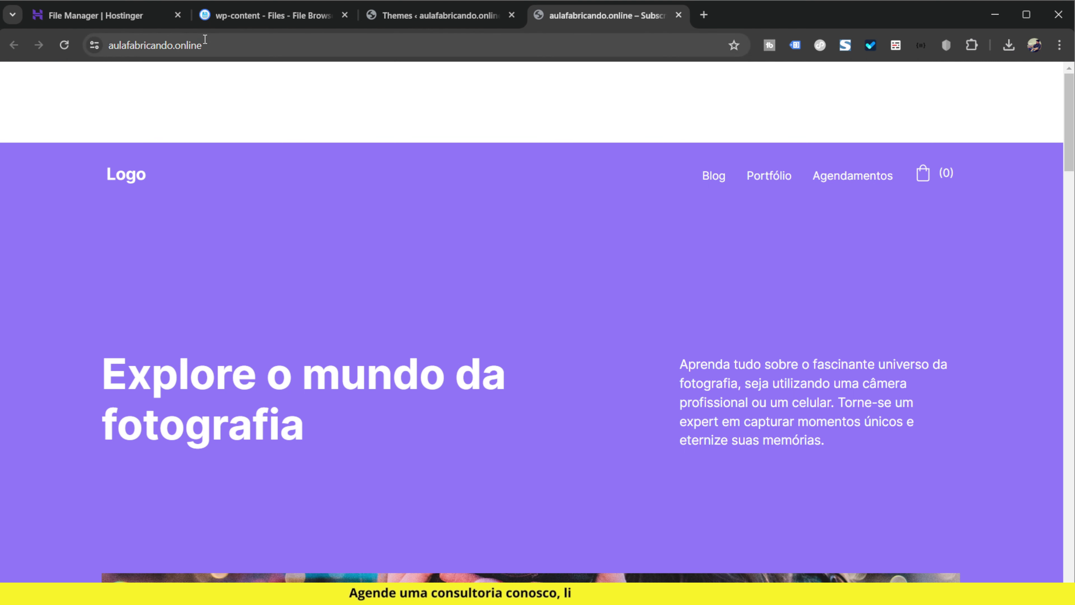
Step: Copy the website's address and open aulafabricando.online in the Brave browser
click(208, 41)
key(ctrl+c)
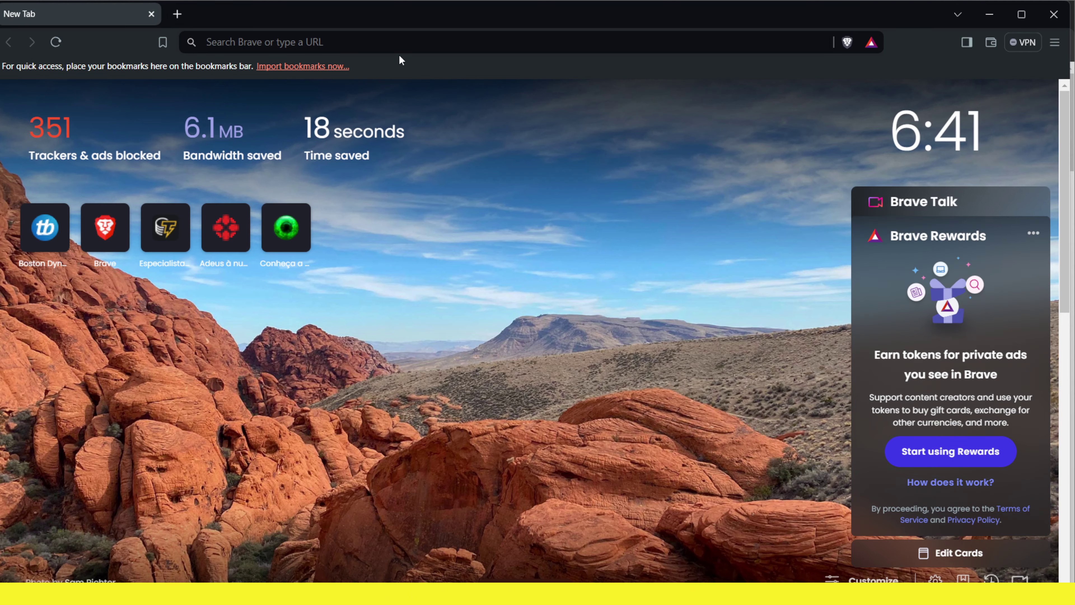
click(377, 39)
key(ctrl+v)
key(Return)
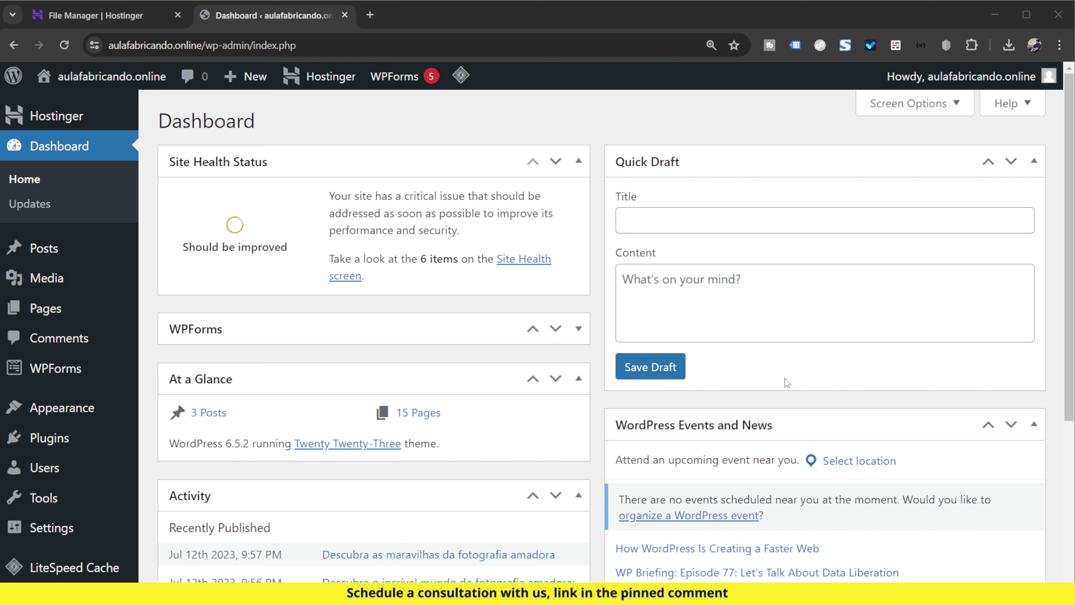
Step: Open the site's installed WordPress themes and activate Twenty Twenty-Four
click(92, 410)
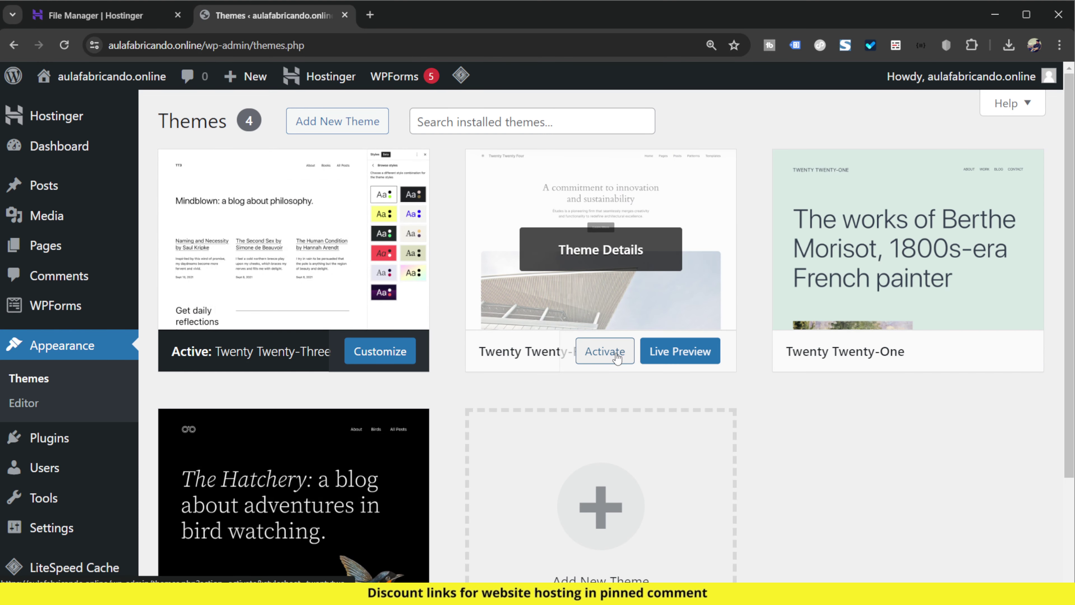
key(ctrl+plus)
key(ctrl+plus)
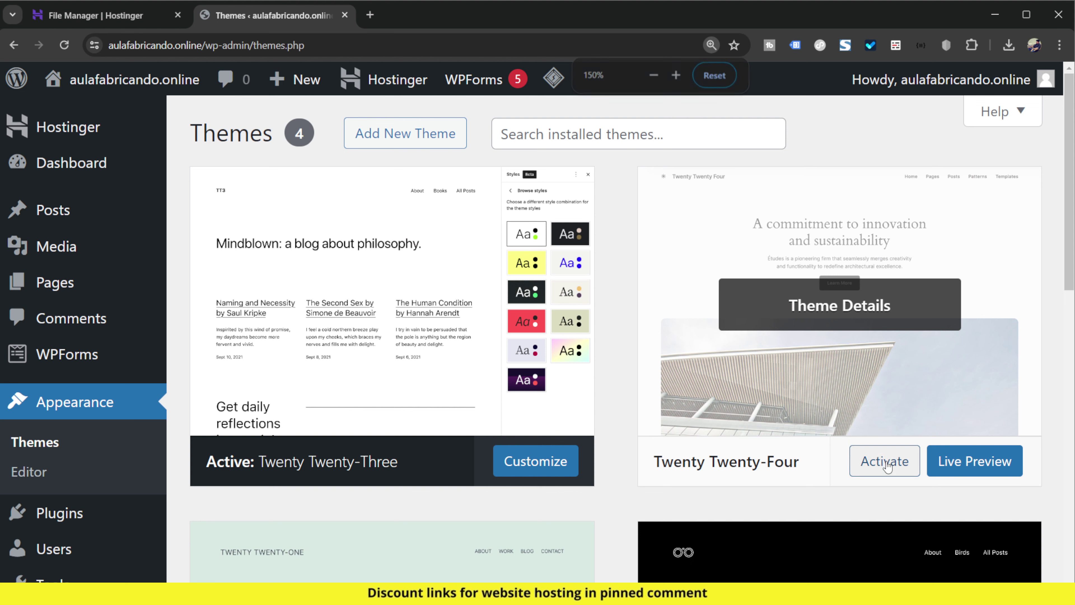
click(888, 467)
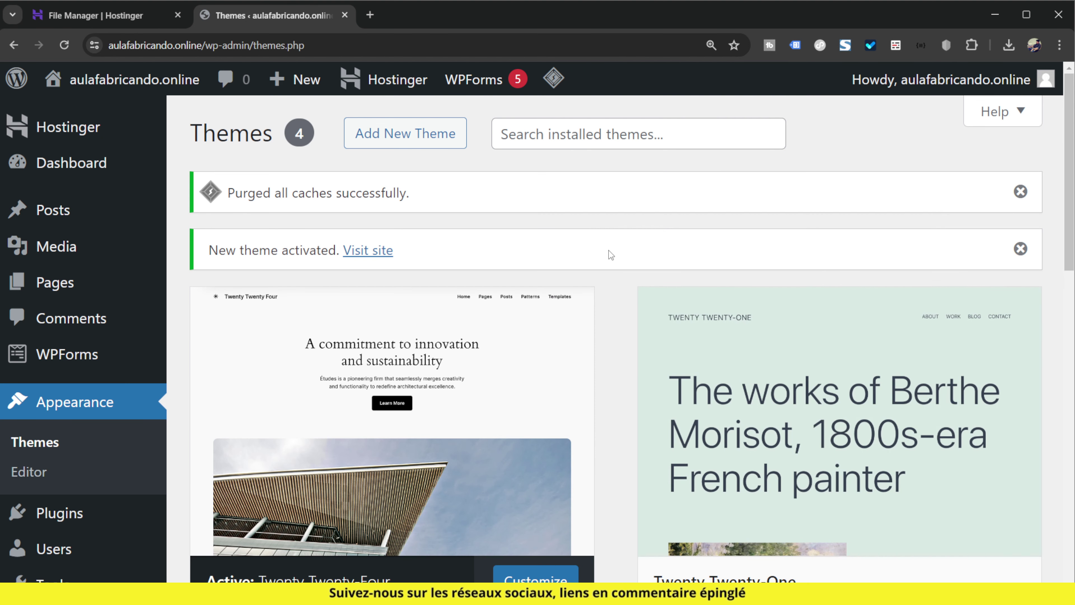
Step: View the live site in a separate tab to check its appearance, and close it again
mouse_move(135, 80)
middle_click(71, 116)
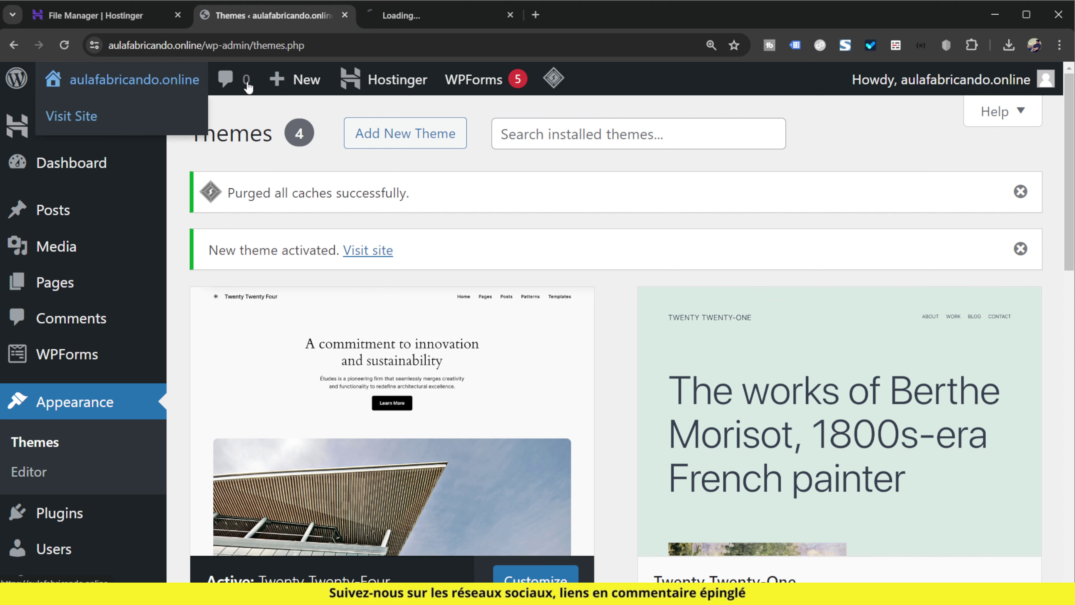
click(384, 17)
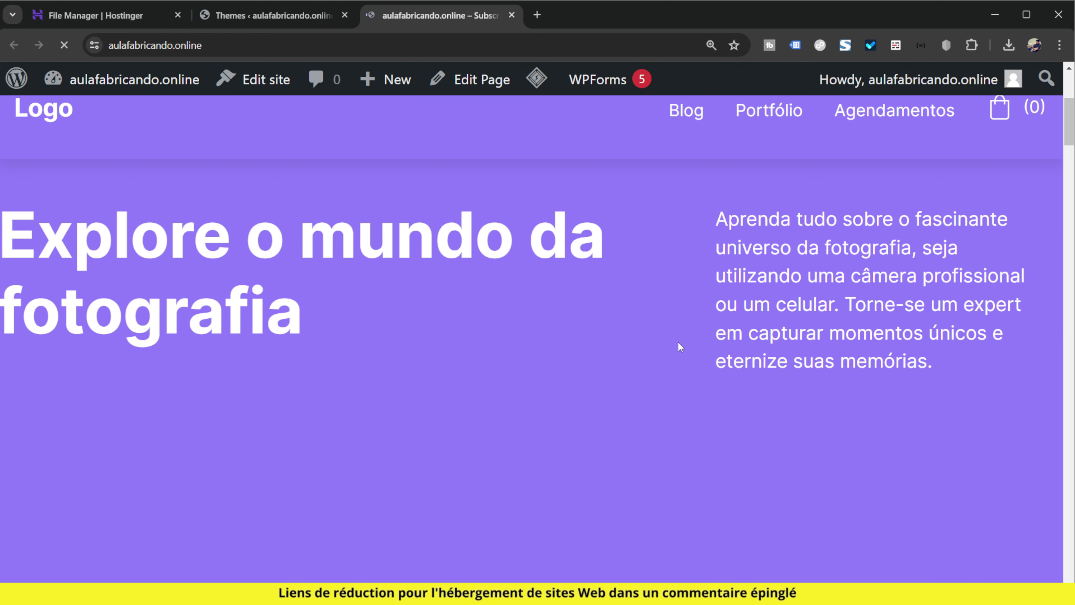
click(511, 15)
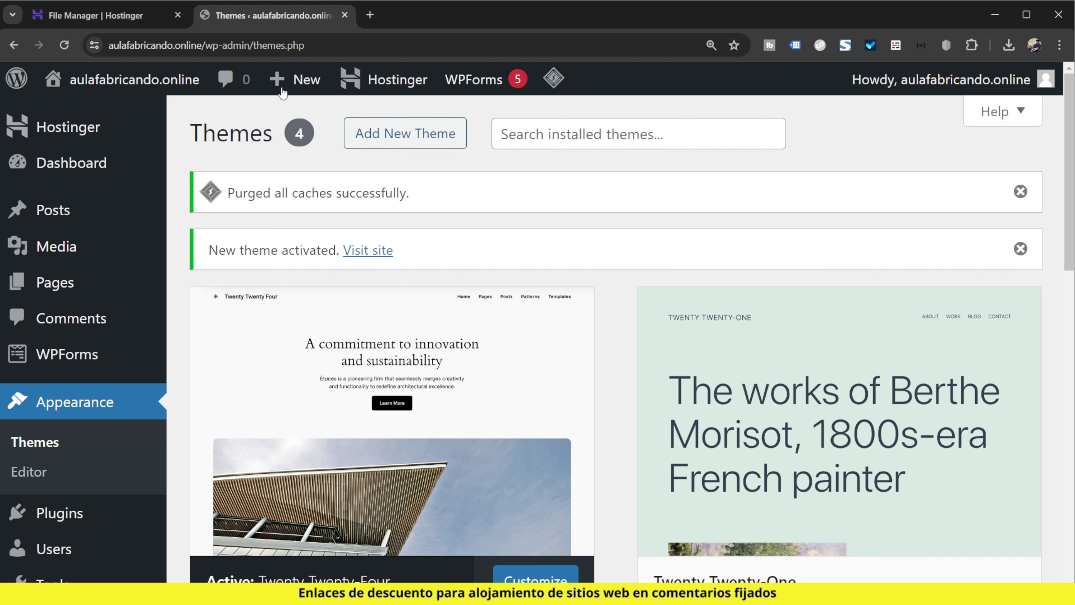
Step: Open the file manager for aulafabricando.online from hPanel and go to the public_html/wp-content/themes folder
click(84, 16)
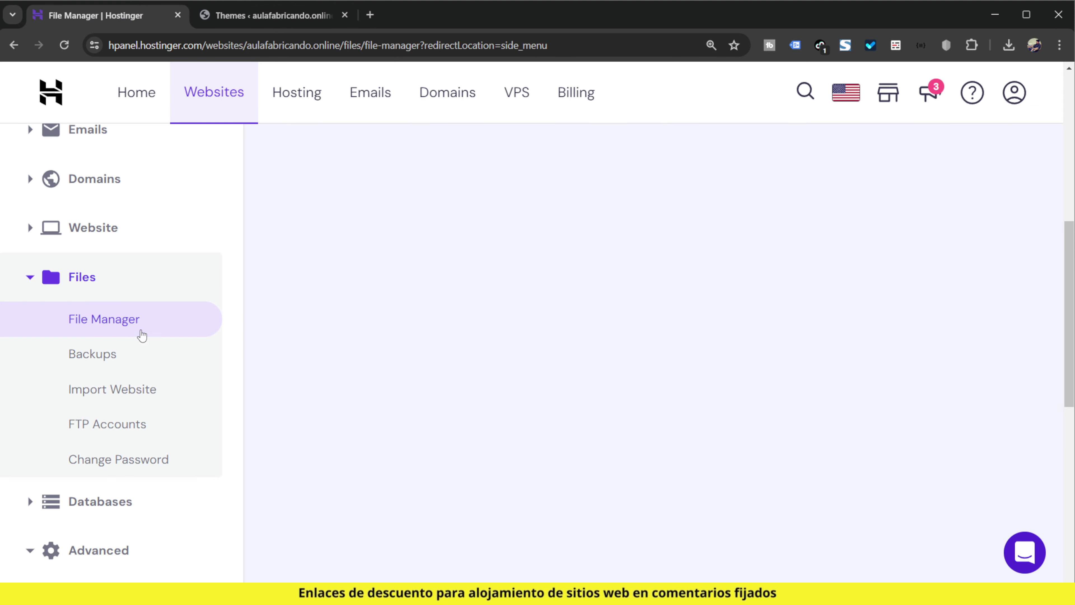
click(140, 333)
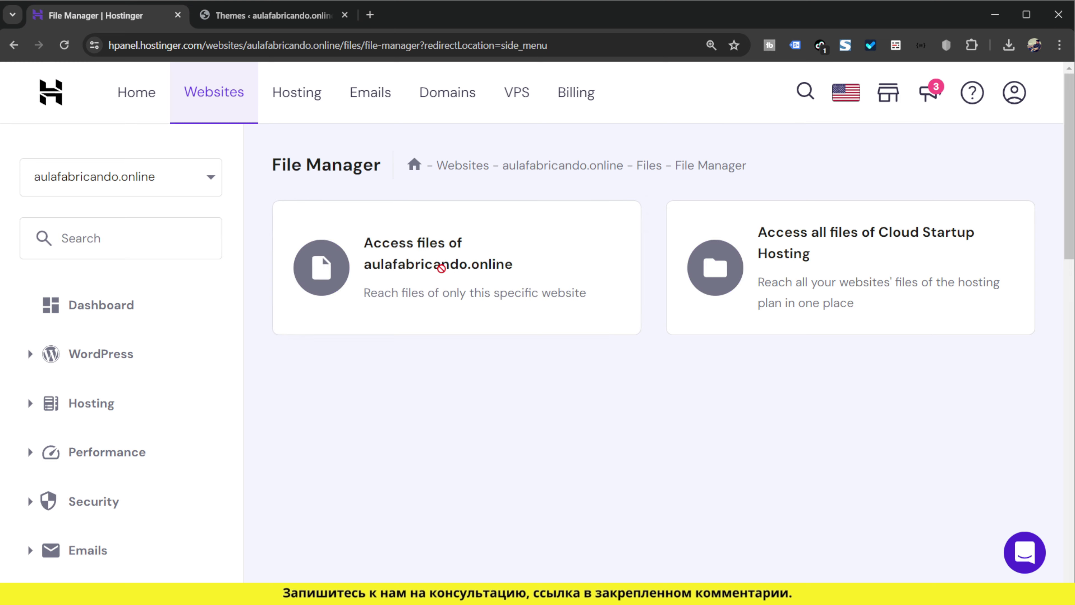
click(542, 287)
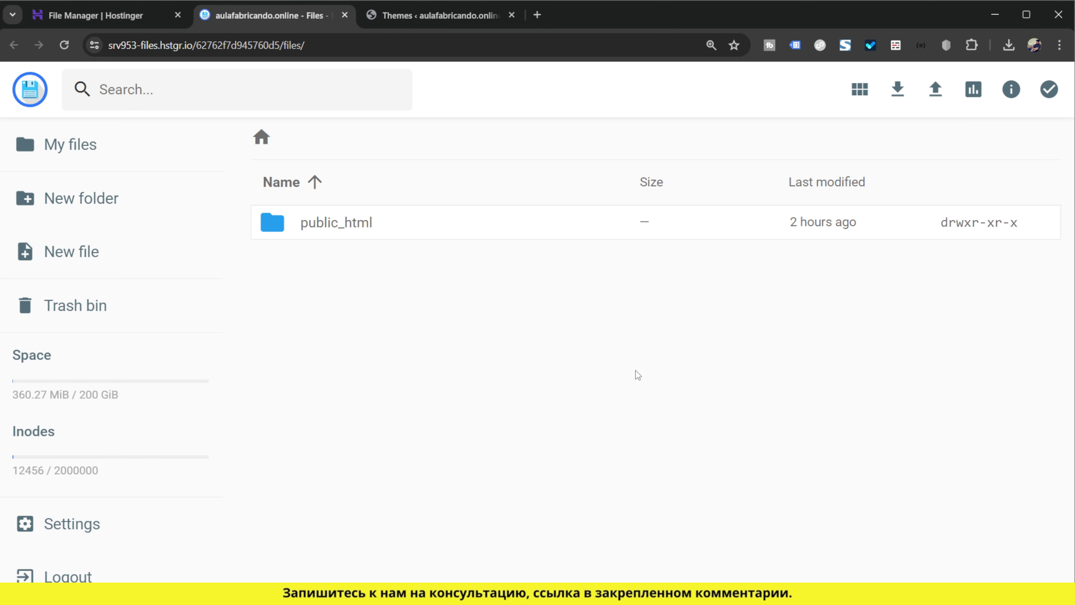
double_click(372, 235)
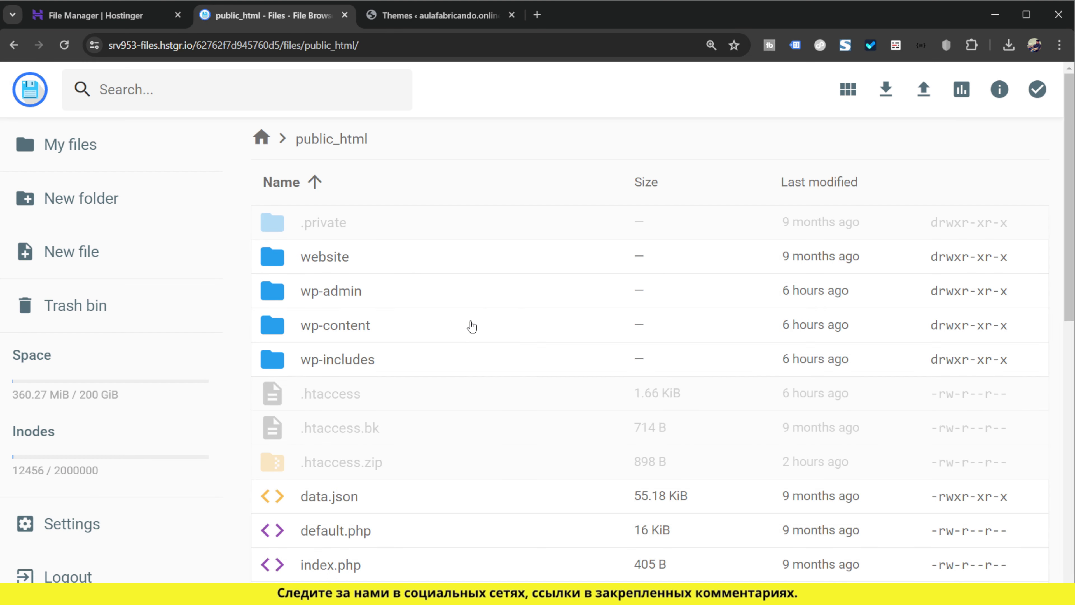
double_click(399, 327)
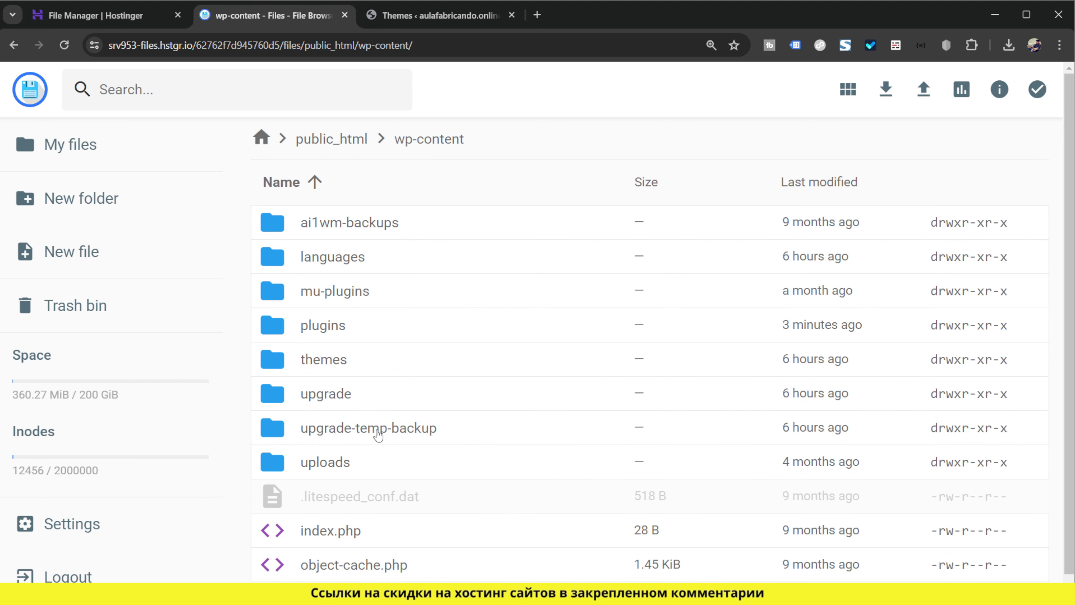
double_click(351, 365)
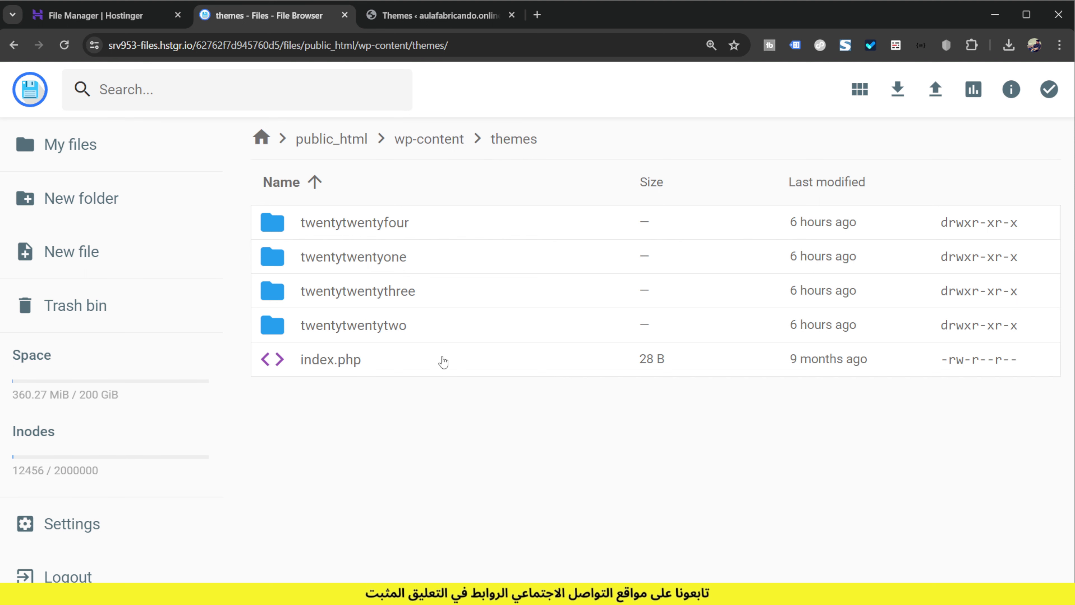
Step: Return to hPanel, expand the Databases section and open the website's database in phpMyAdmin
click(120, 16)
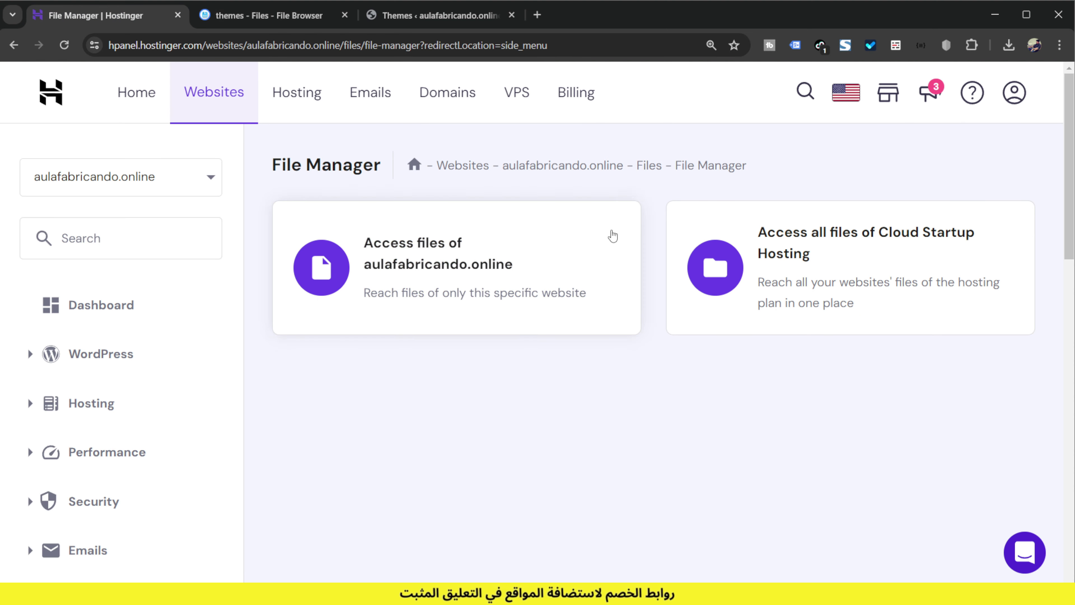
scroll(145, 427, down, 10)
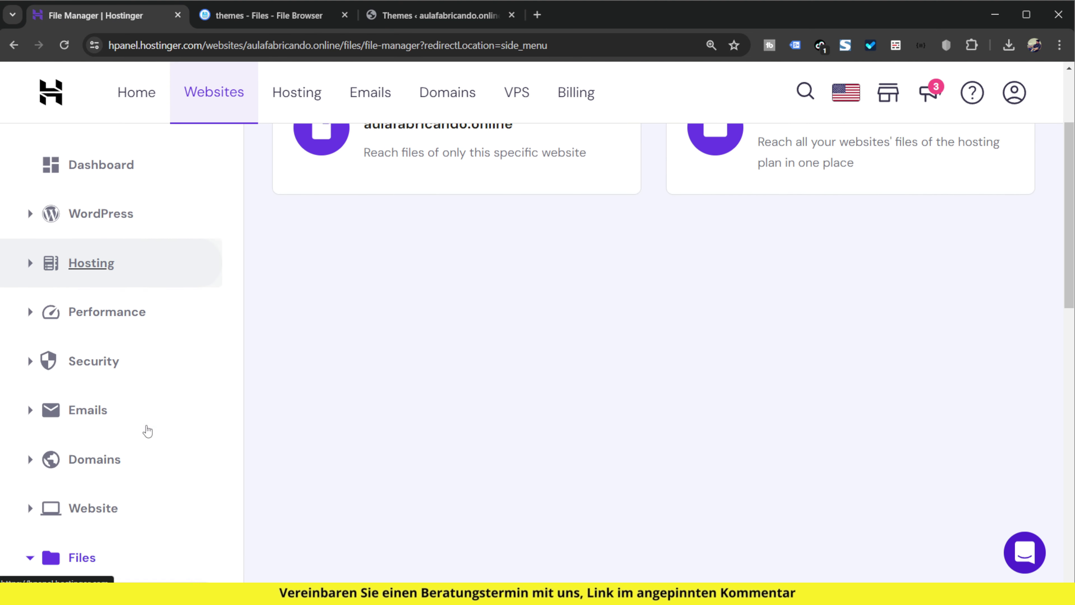
click(101, 431)
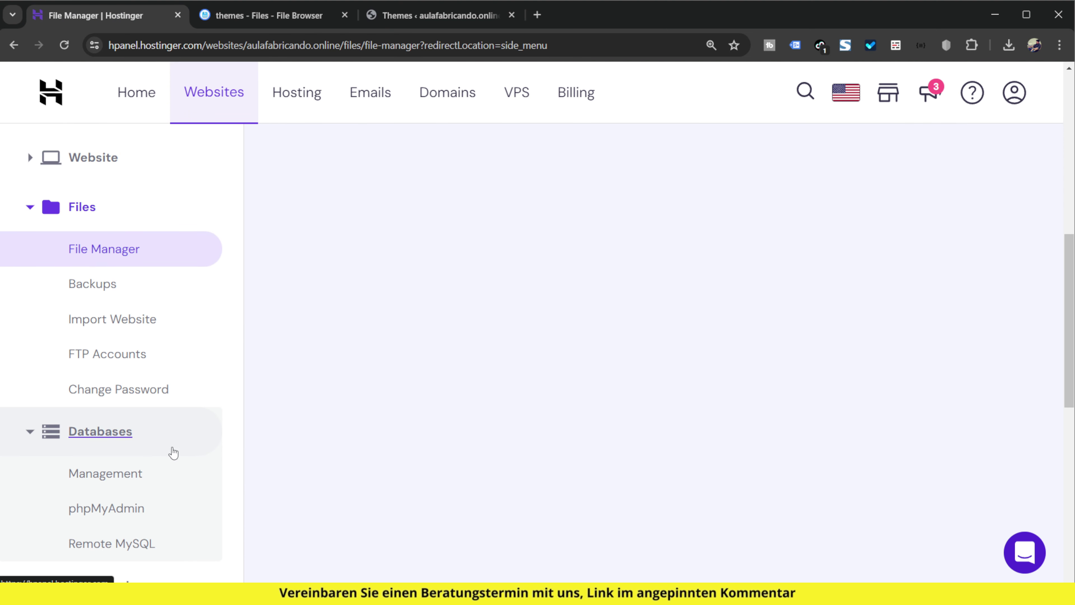
scroll(173, 449, down, 1)
click(114, 440)
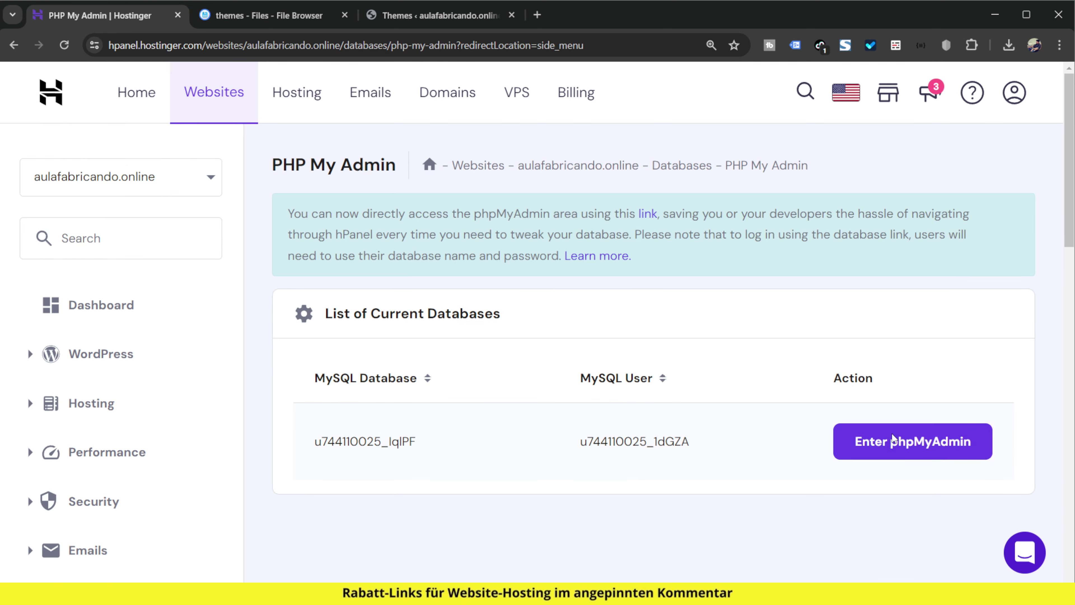
click(854, 443)
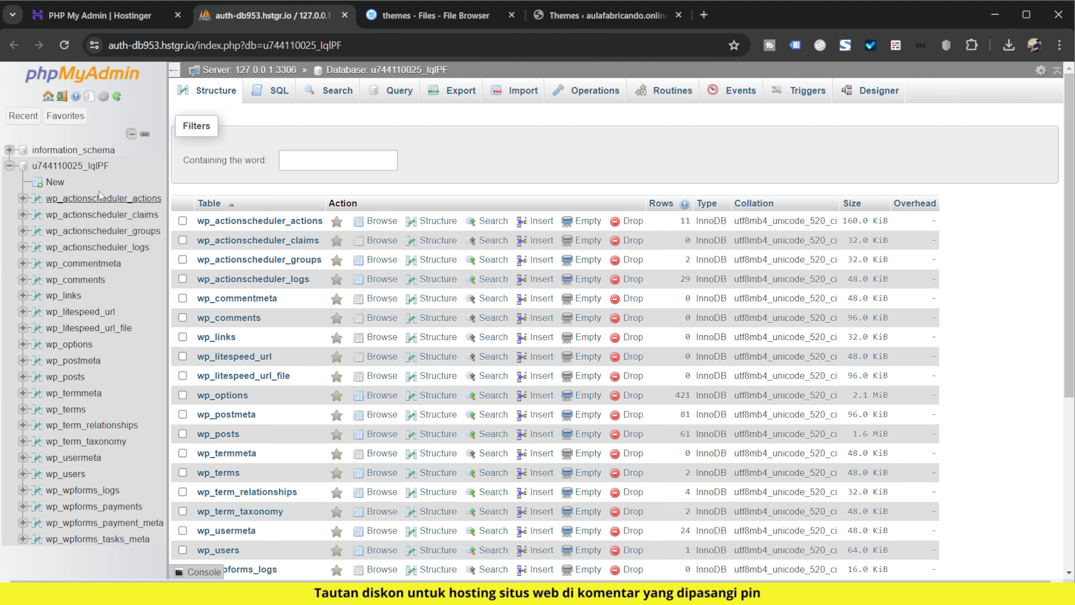
Step: Open the wp_options table and find the template and stylesheet rows on page 2 of its records
click(85, 339)
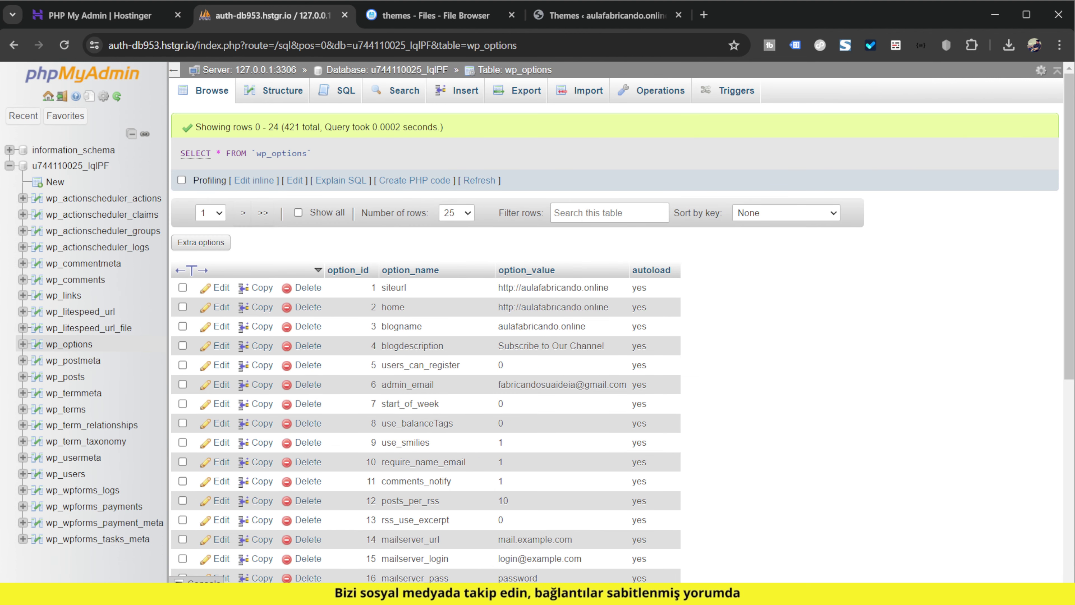
scroll(466, 262, down, 5)
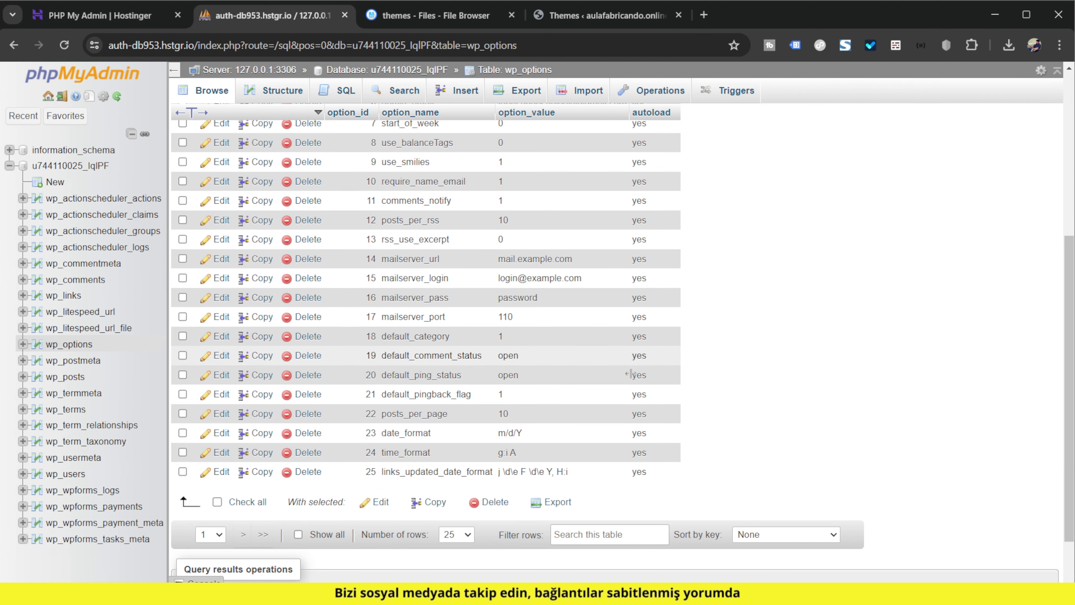
scroll(424, 297, up, 5)
click(220, 215)
click(205, 248)
click(251, 215)
click(249, 238)
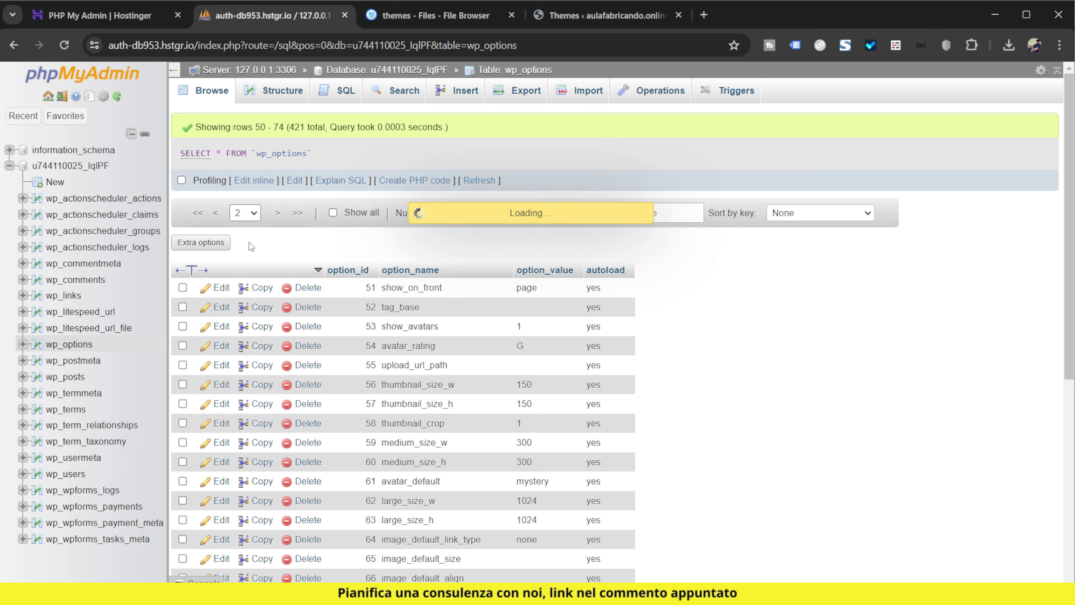
scroll(413, 353, down, 4)
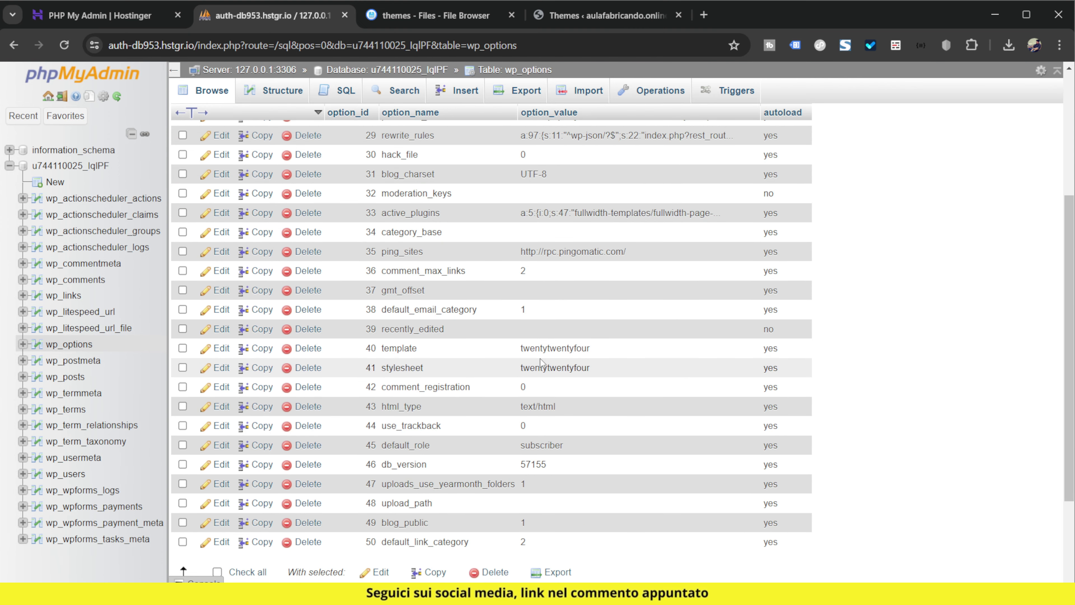
key(ctrl+plus)
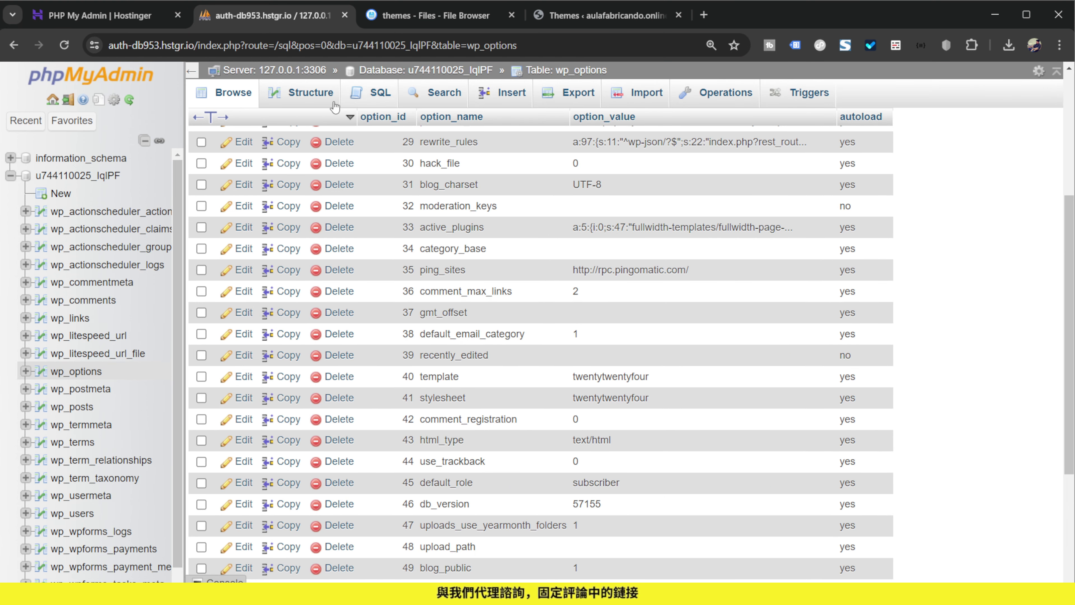
drag(572, 377, 663, 387)
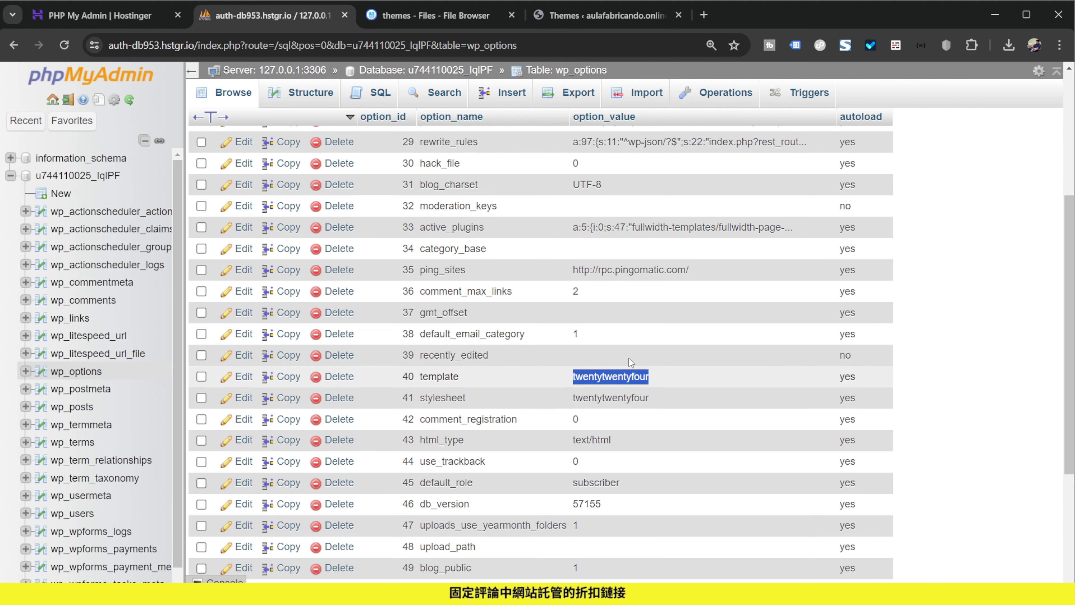
Step: Copy the folder name twentytwentythree from its rename dialog in the themes folder, leaving the folder's name as it is
click(390, 17)
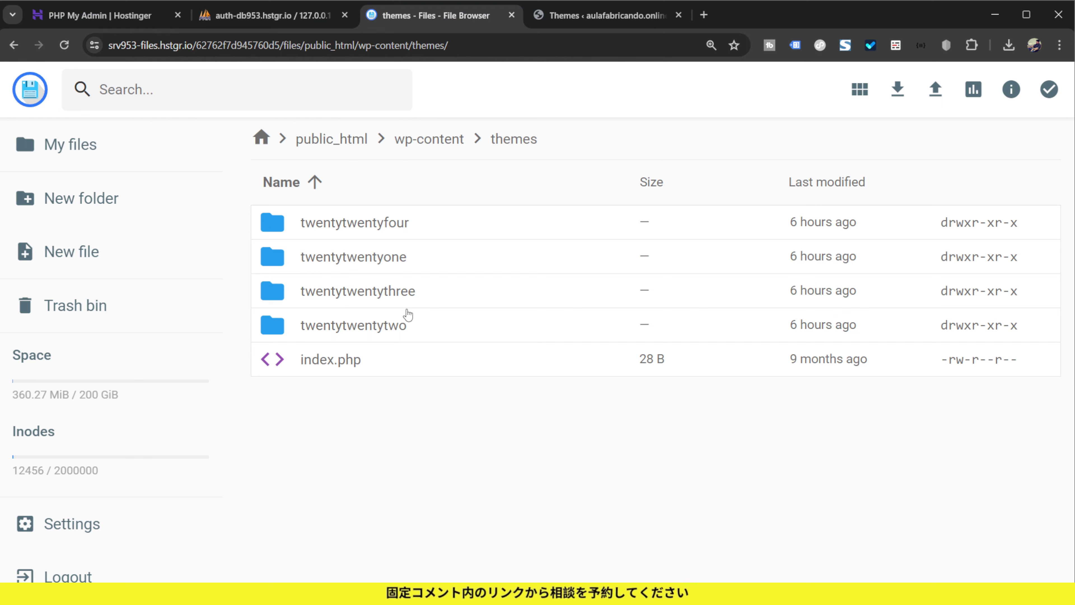
click(412, 295)
click(413, 297)
click(409, 294)
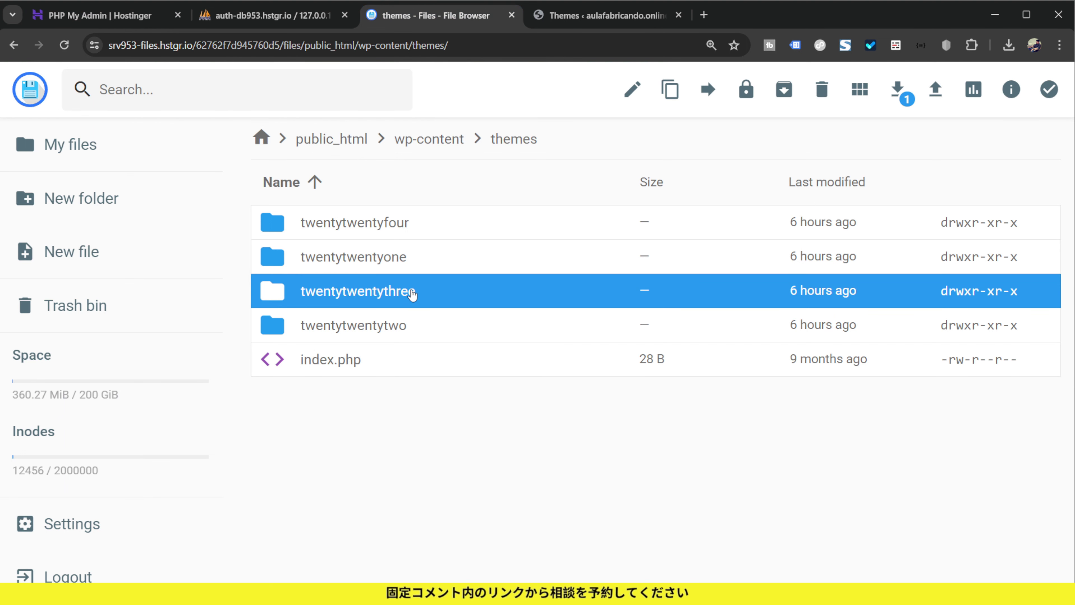
right_click(409, 294)
click(488, 360)
drag(532, 341, 389, 335)
key(ctrl+c)
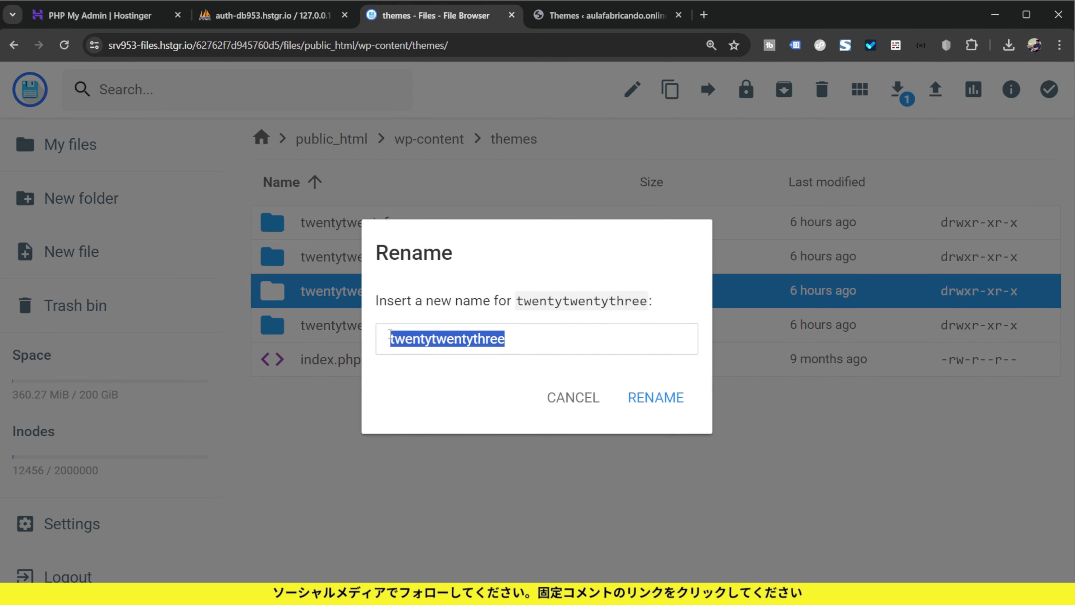
click(573, 398)
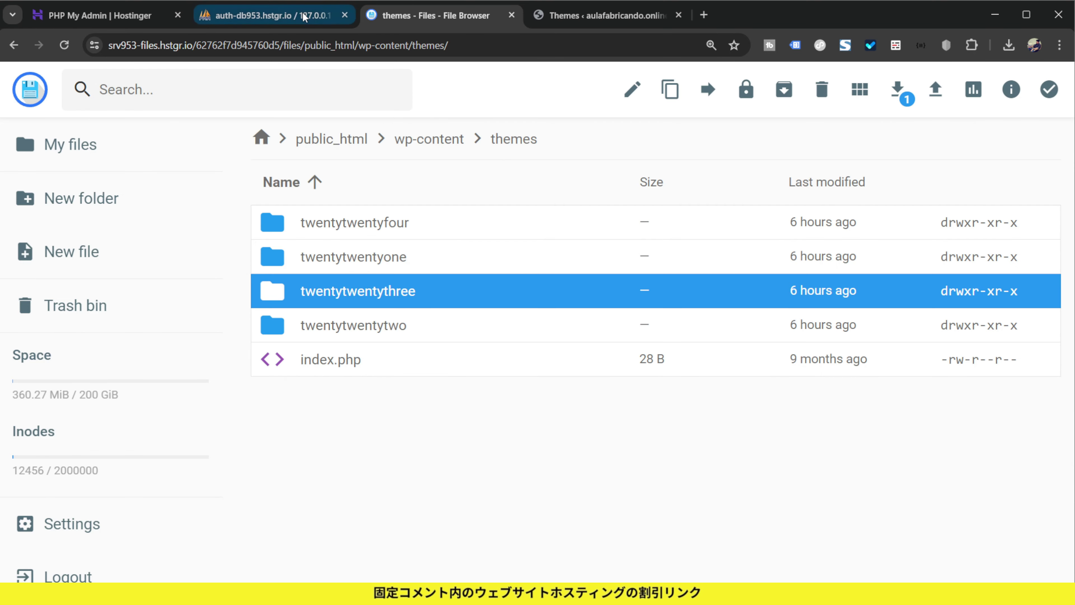
Step: Set the template and stylesheet values in the wp_options table to twentytwentythree
click(271, 15)
double_click(622, 384)
key(ctrl+a)
key(ctrl+v)
click(657, 403)
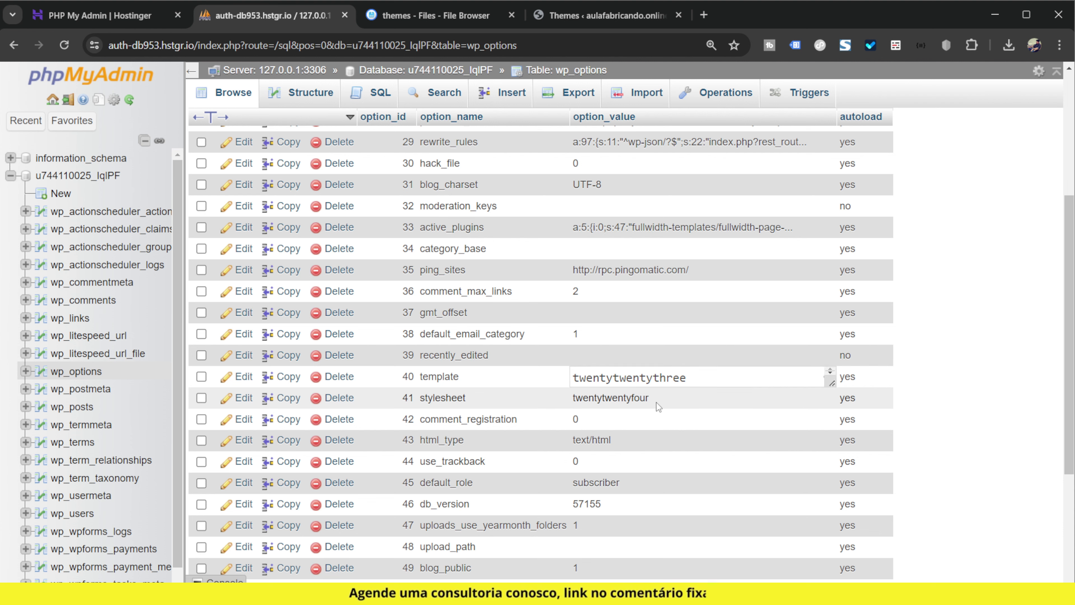
double_click(644, 399)
key(ctrl+v)
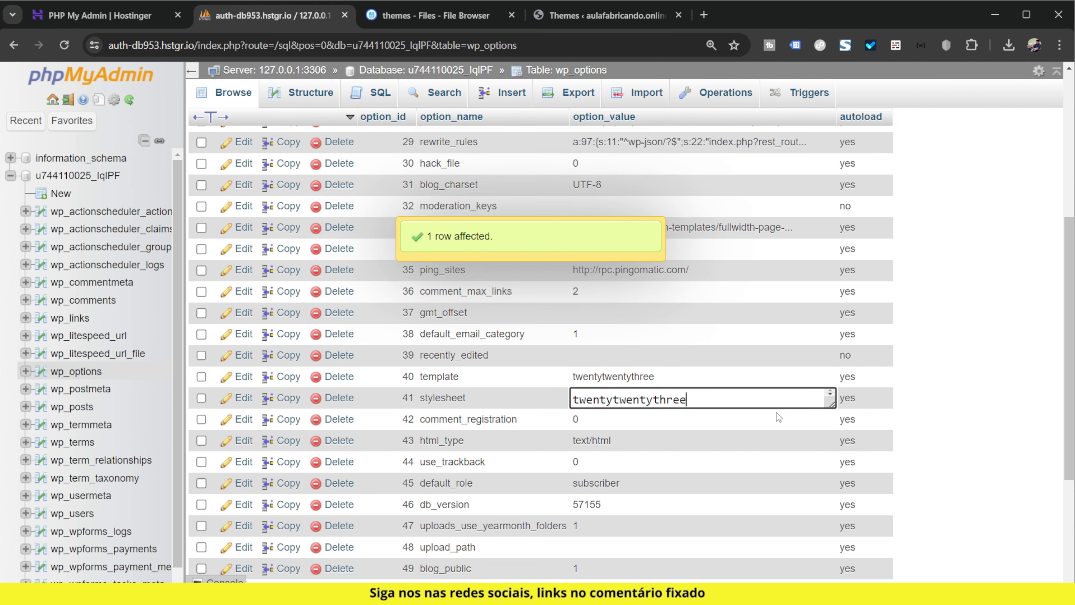
click(965, 396)
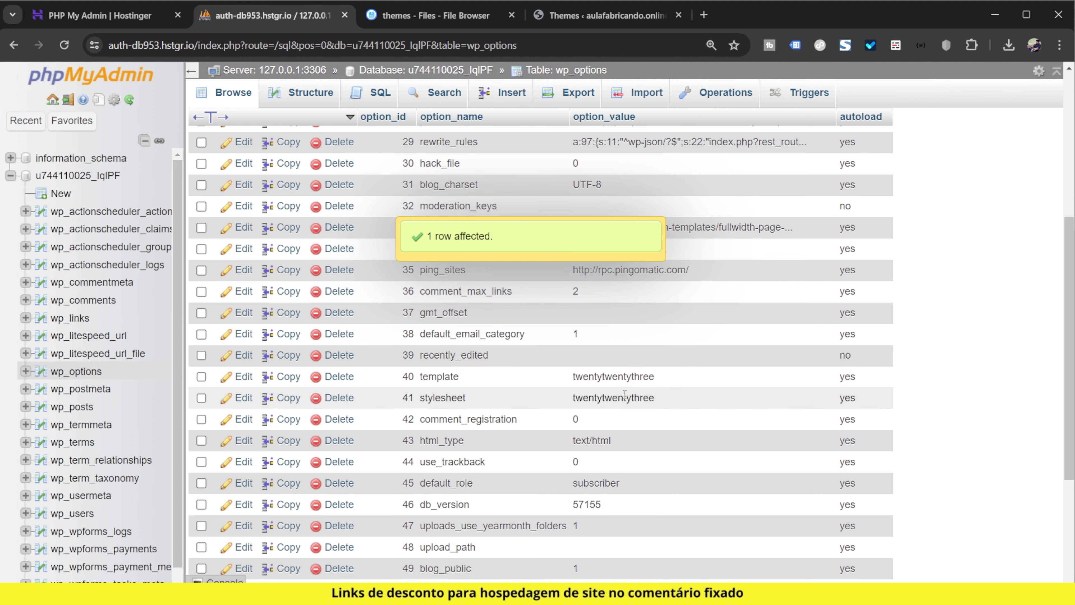
Step: Return to the WordPress Themes page and reload it to check which theme is active
click(605, 15)
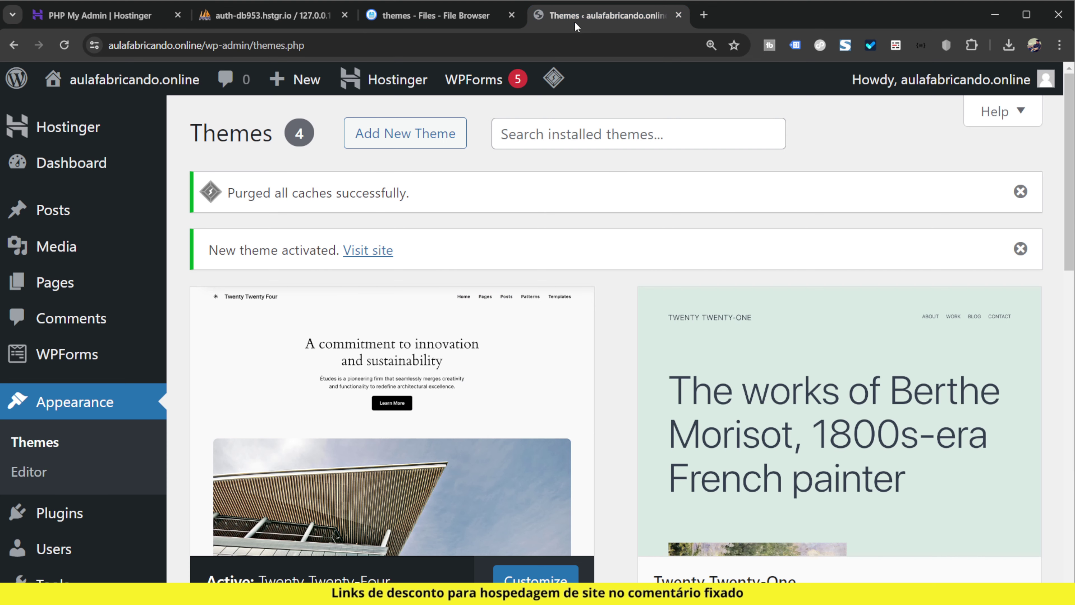
key(ctrl+minus)
key(F5)
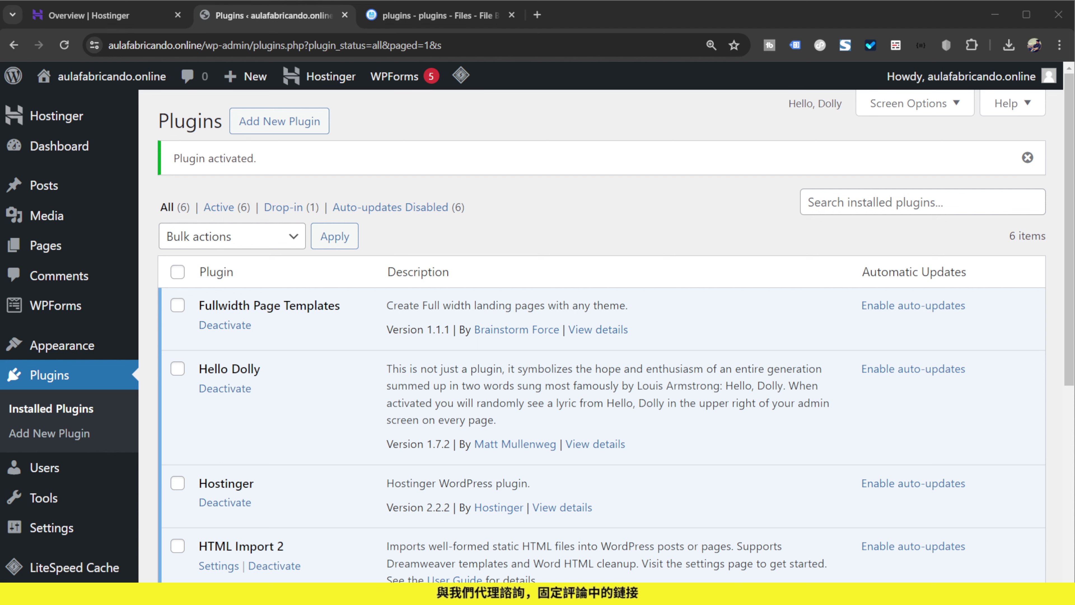
Step: Look through the installed plugins and deactivate Hello Dolly
scroll(358, 286, down, 3)
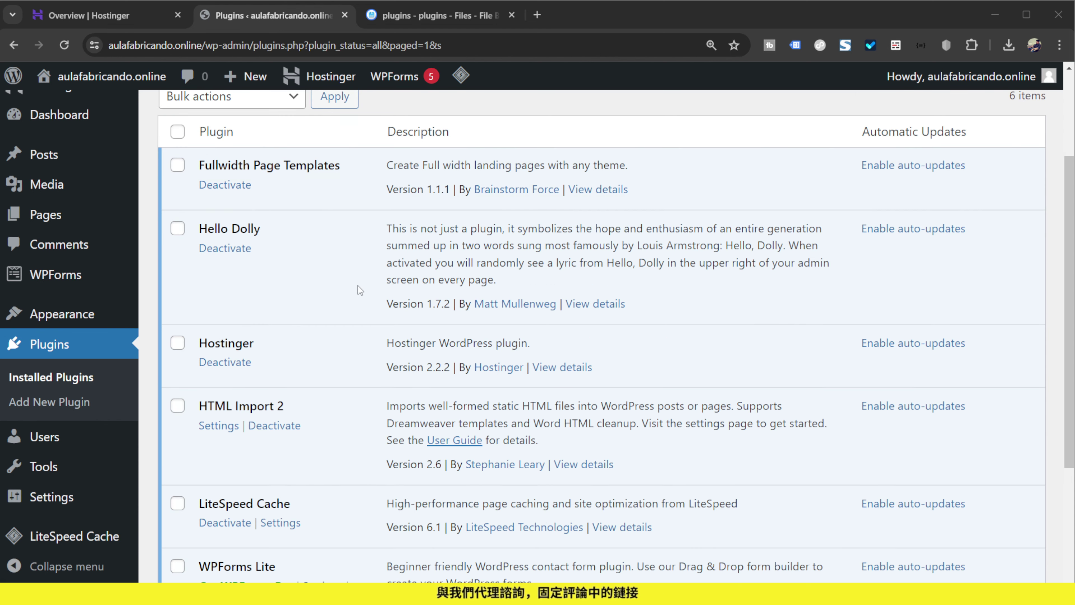
scroll(252, 297, down, 4)
scroll(271, 348, up, 5)
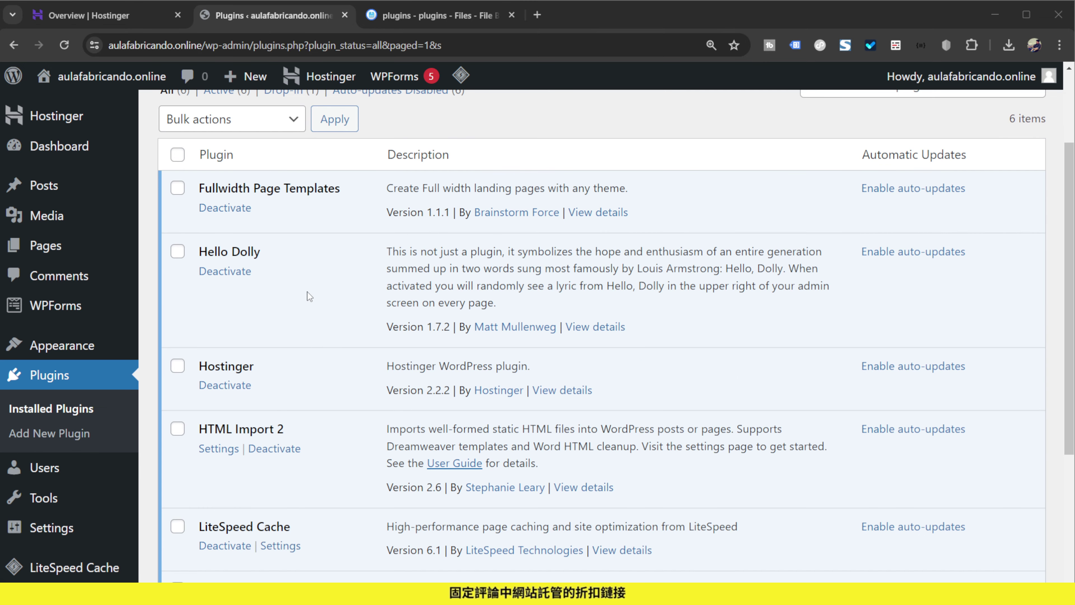
click(224, 270)
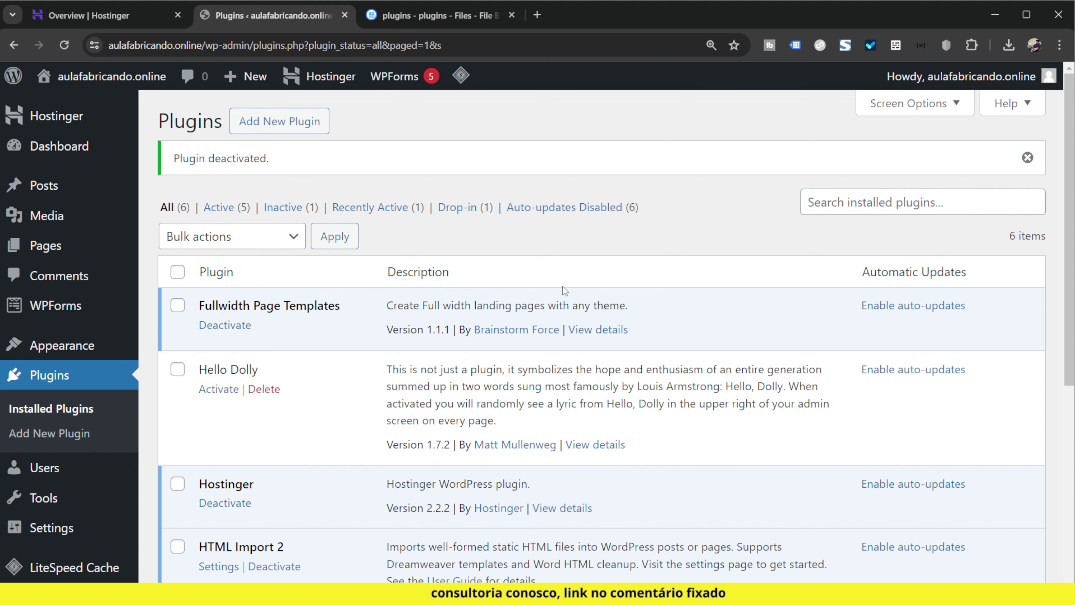
Step: Switch to the Hostinger panel and open the file manager for only the aulafabricando.online files
click(89, 16)
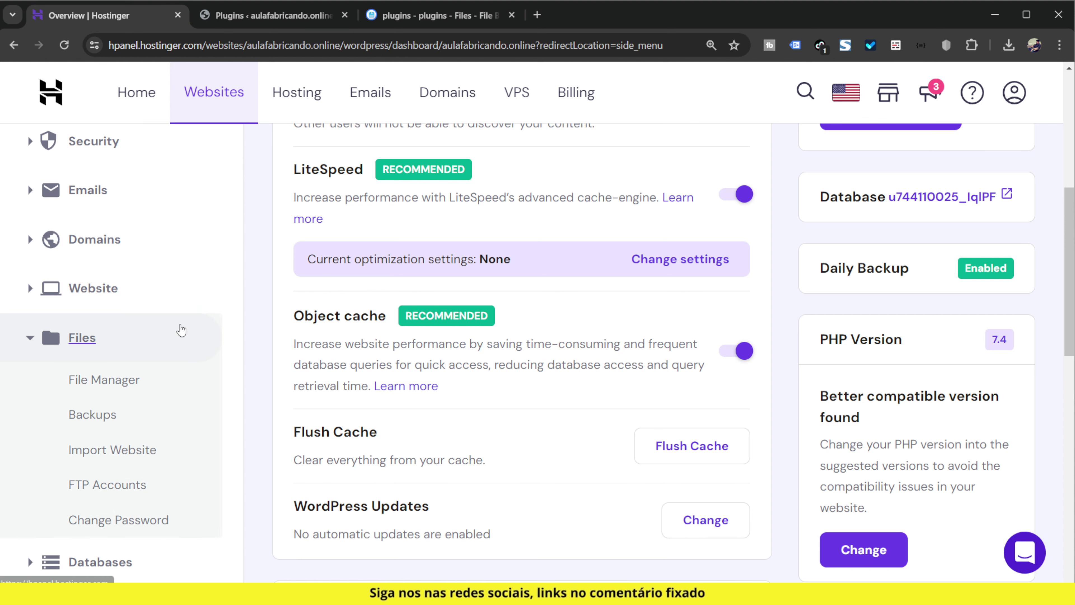
scroll(181, 329, up, 6)
scroll(258, 307, down, 4)
scroll(109, 409, down, 3)
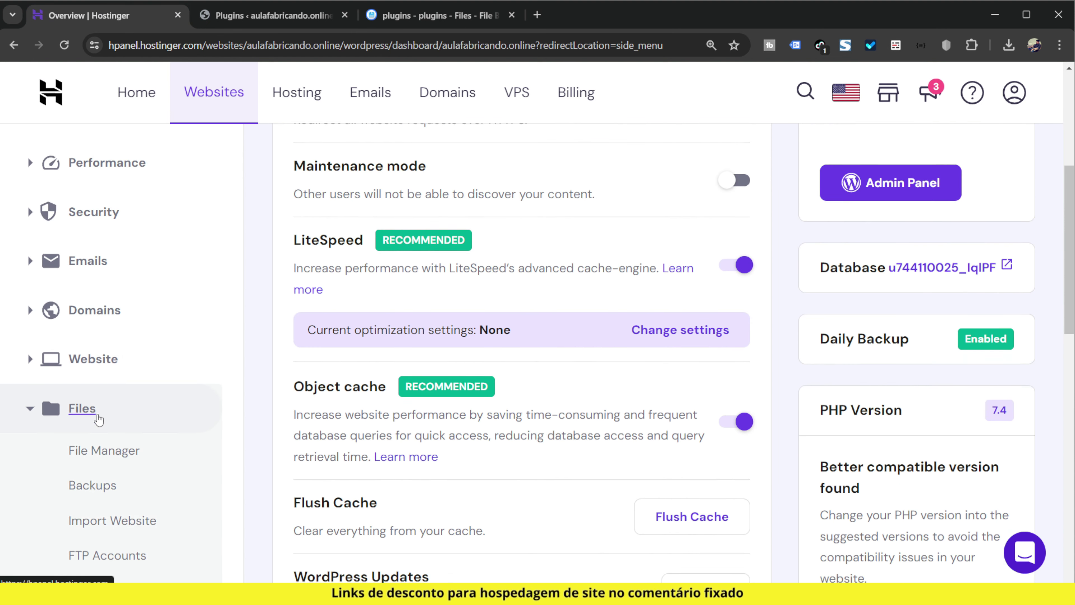
click(120, 324)
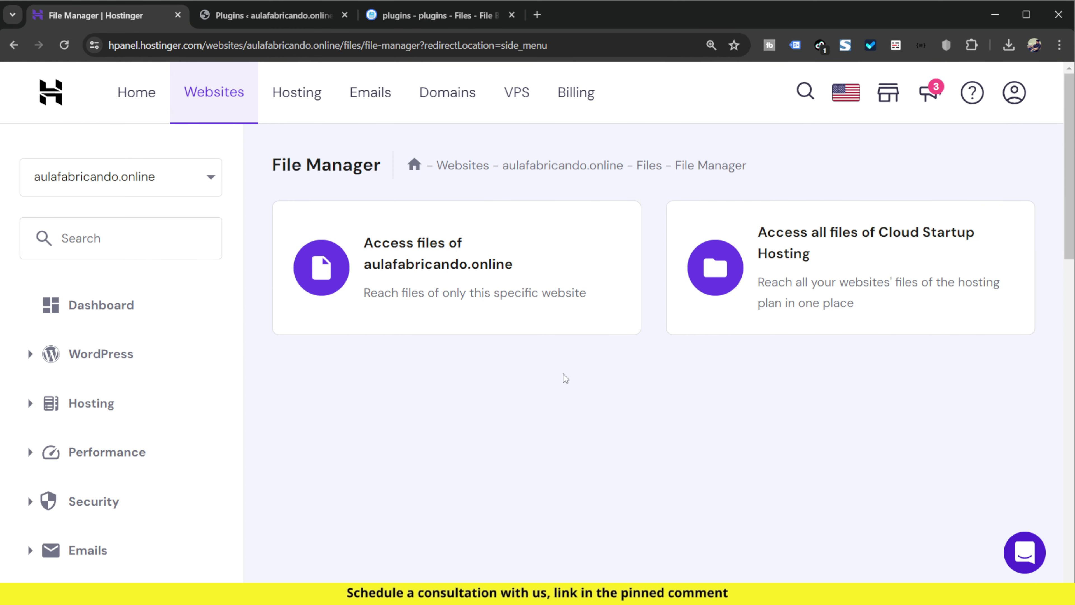
click(438, 278)
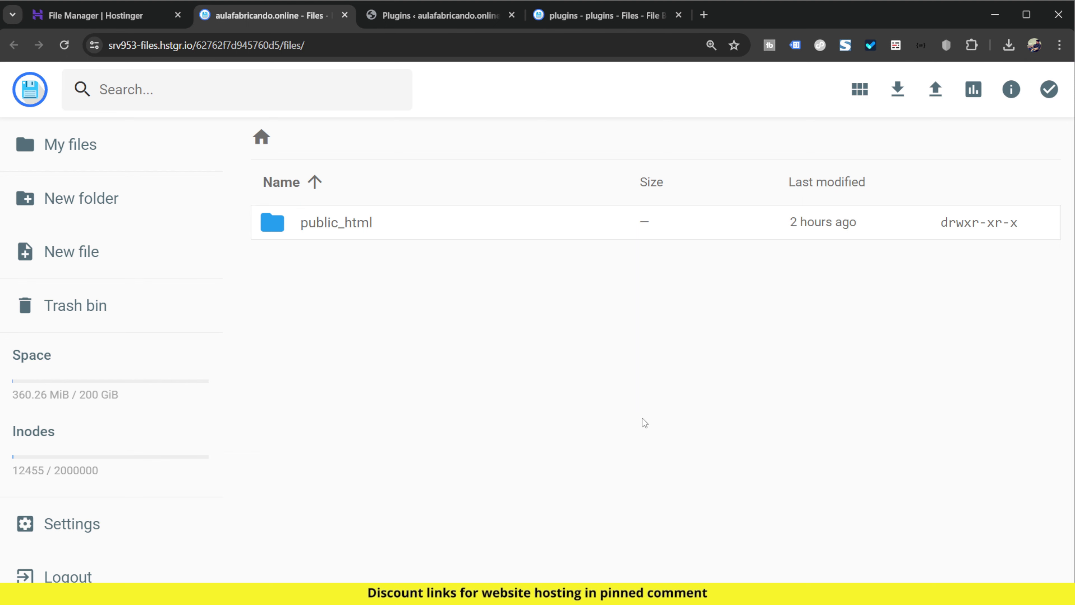
Step: Go to the plugins folder inside public_html/wp-content
double_click(447, 233)
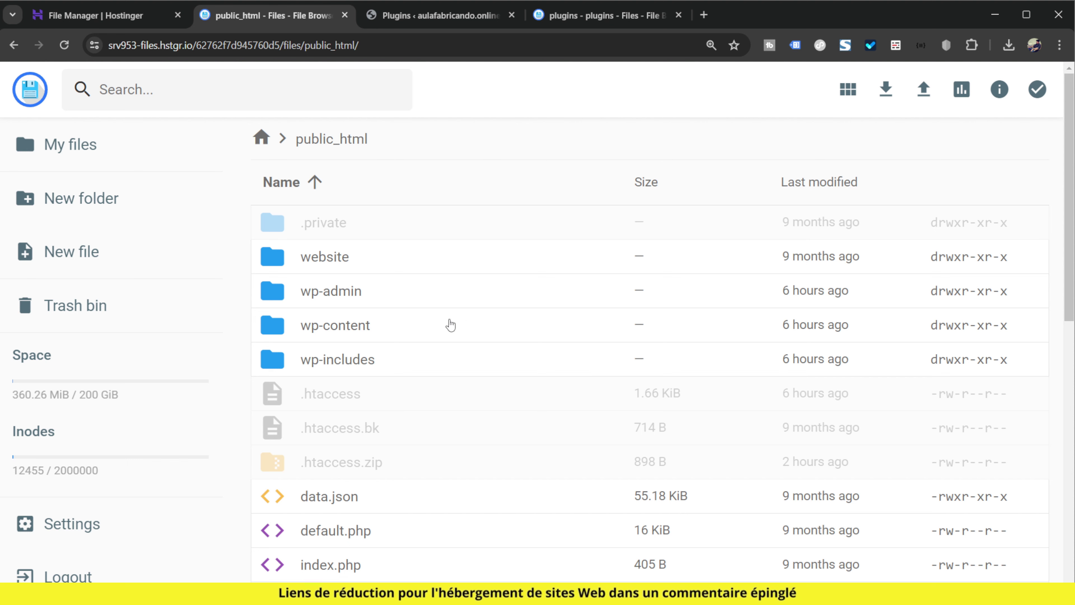
double_click(431, 332)
double_click(365, 324)
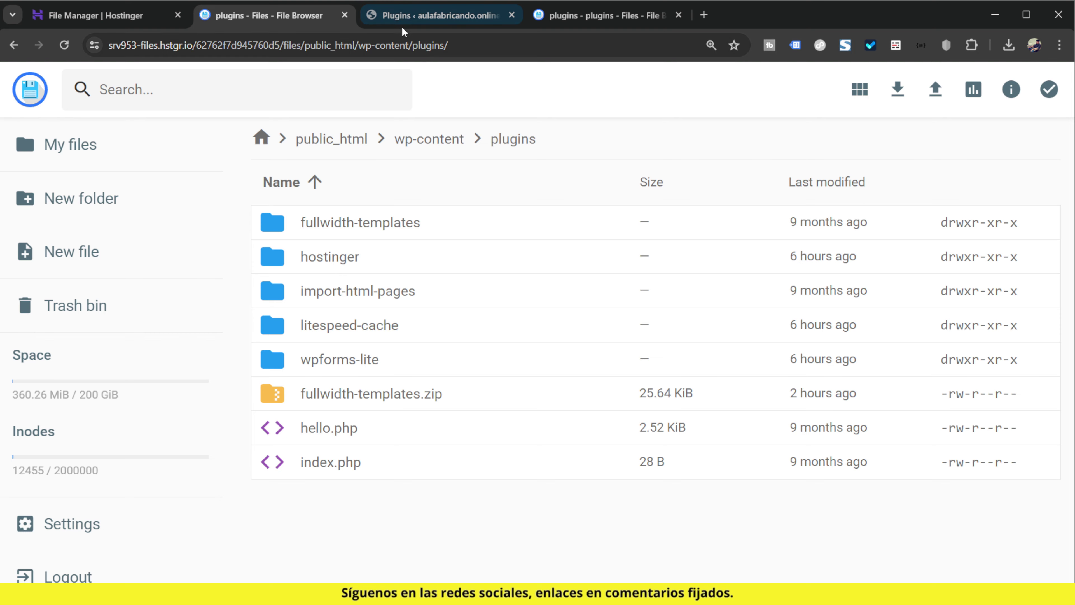
Step: Check the Fullwidth Page Templates entry on the WordPress Plugins page to match it with its folder
click(404, 16)
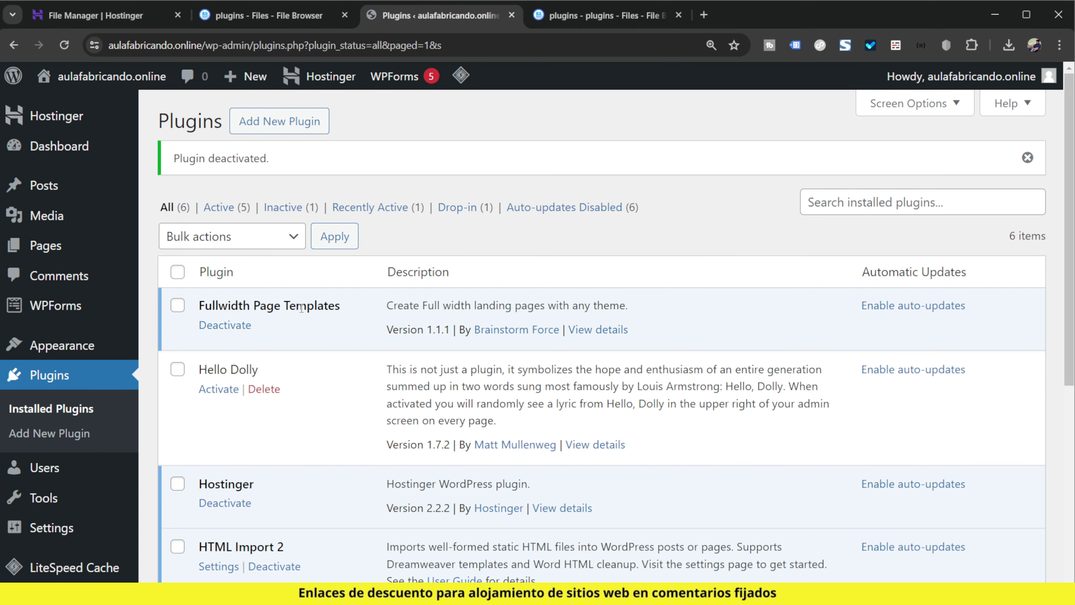
drag(200, 306, 276, 311)
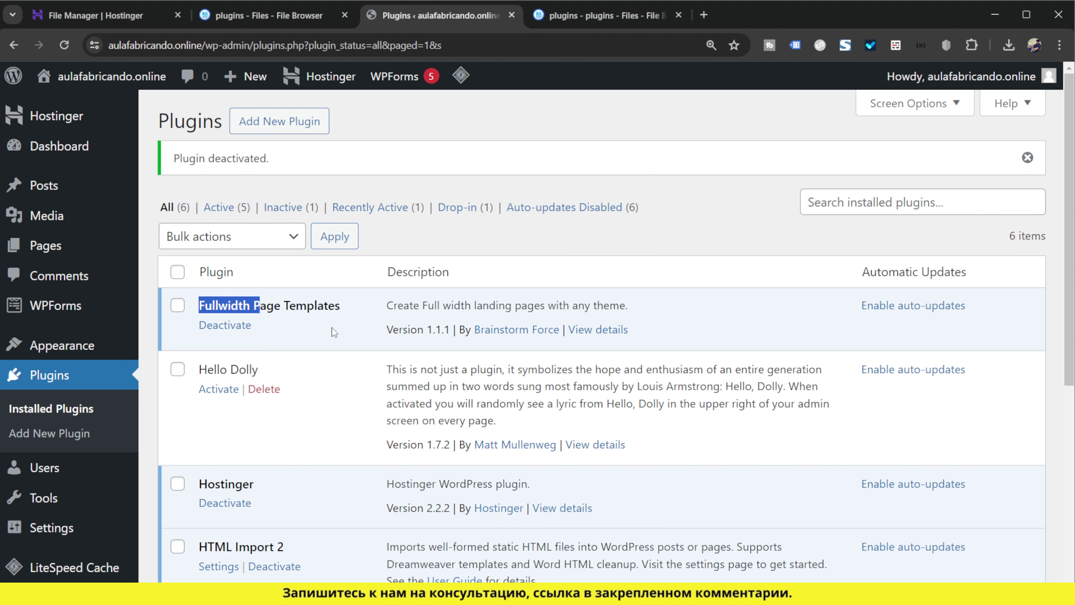
click(358, 333)
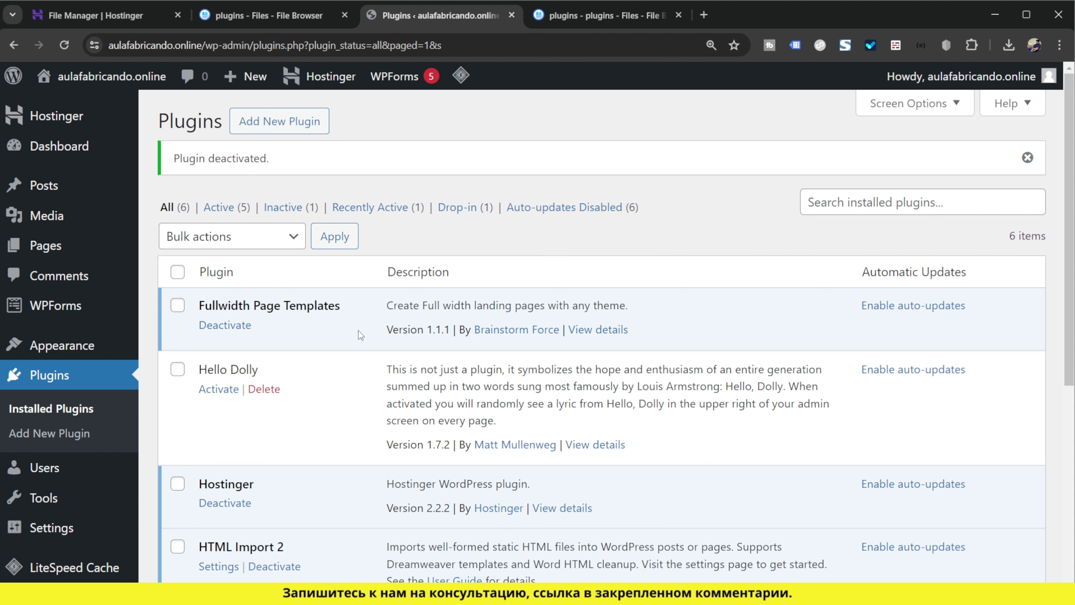
Step: Rename the fullwidth-templates folder in the file manager's plugins directory to fullwidth-templates_
click(271, 15)
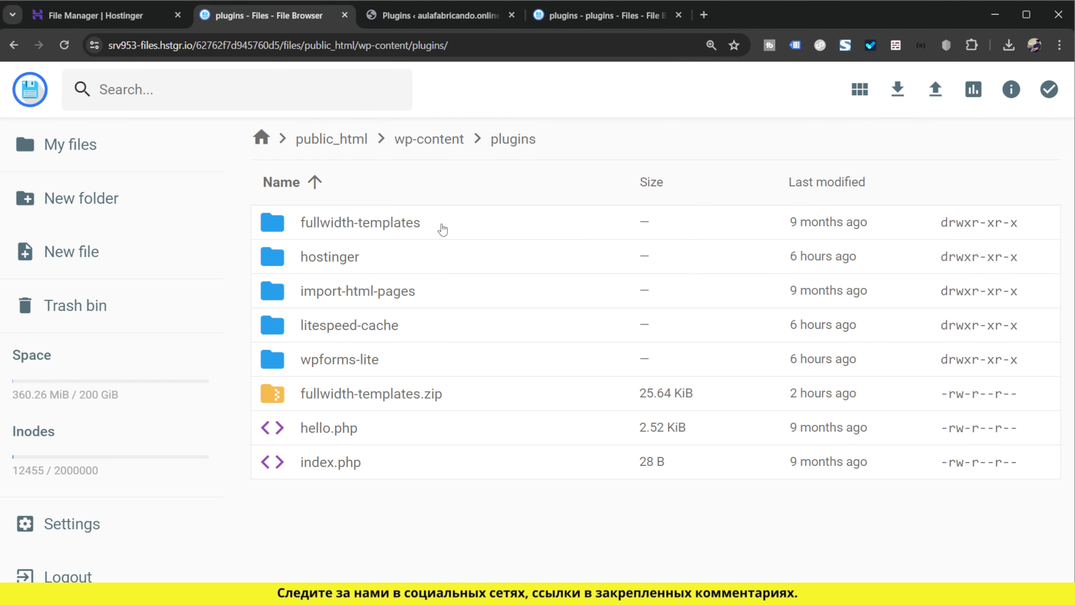
click(440, 238)
right_click(438, 222)
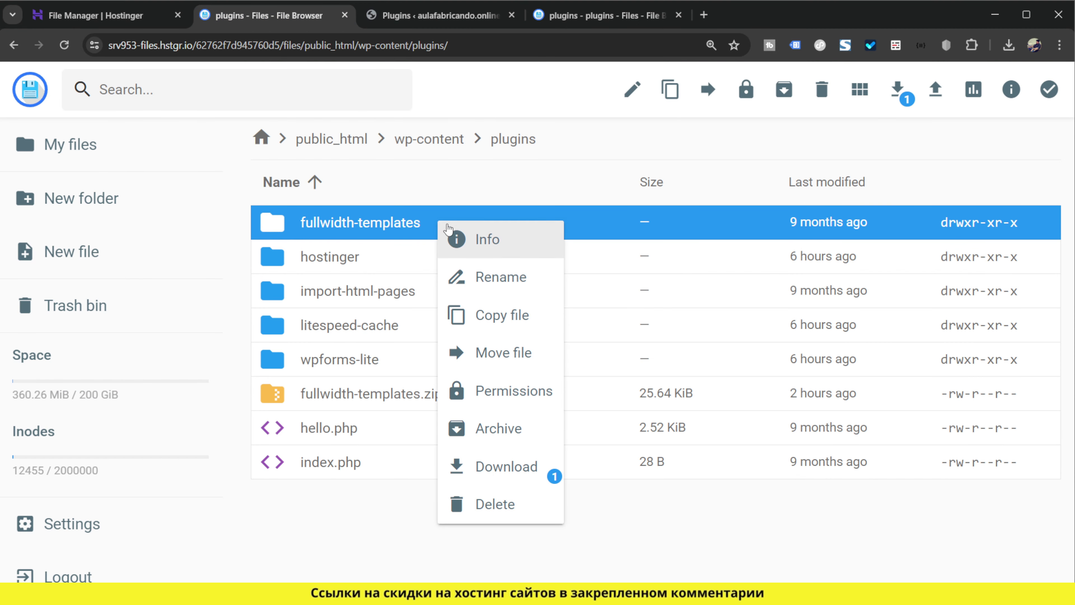
click(520, 279)
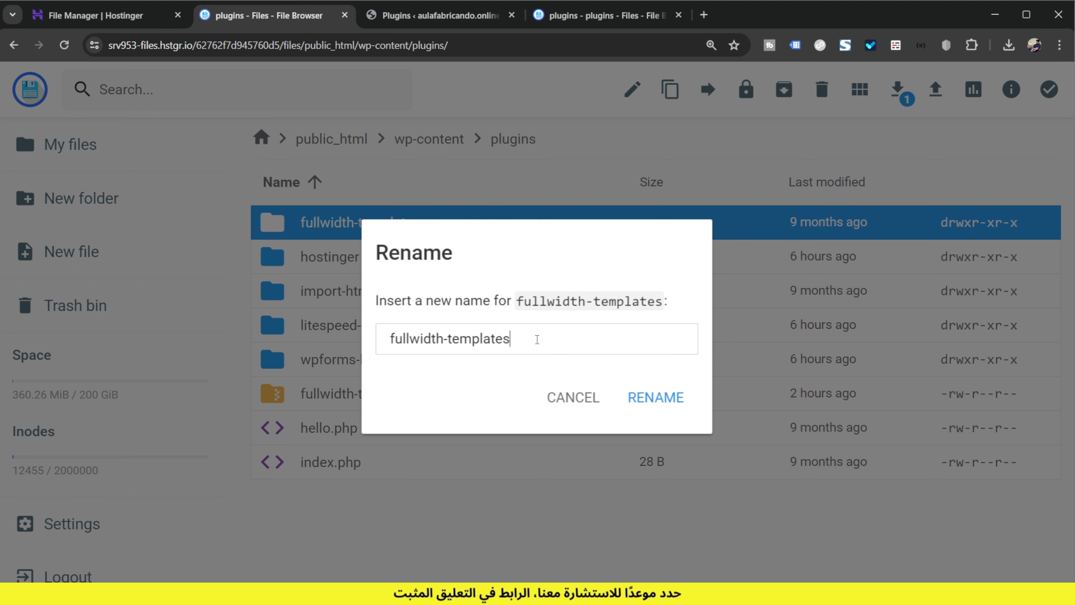
text(_)
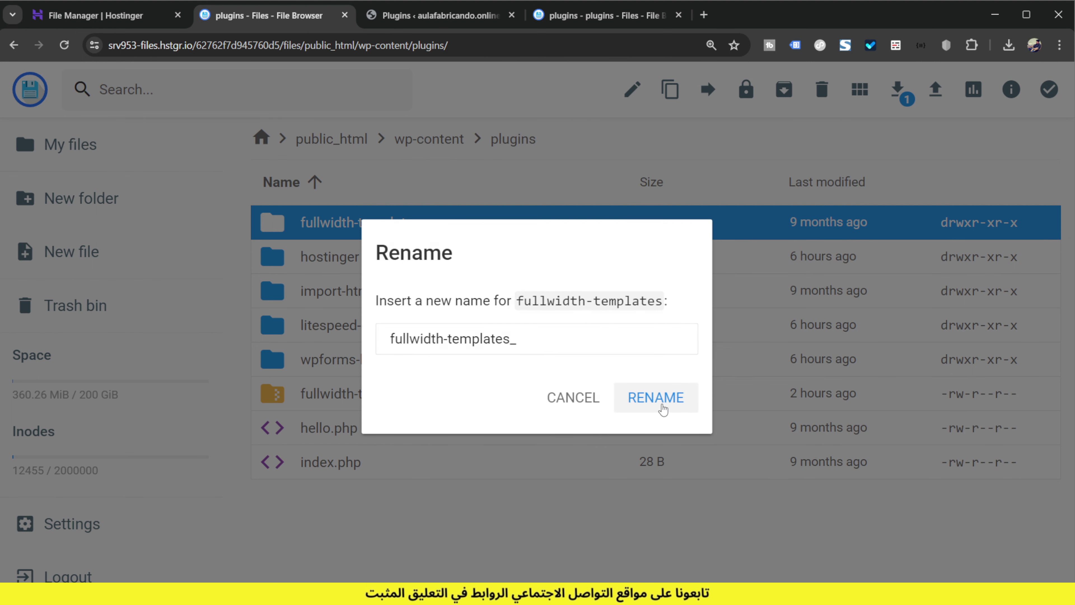
click(661, 403)
Step: Reload the WordPress Plugins page and compare the plugin list with the folders in the file manager
click(422, 21)
click(65, 46)
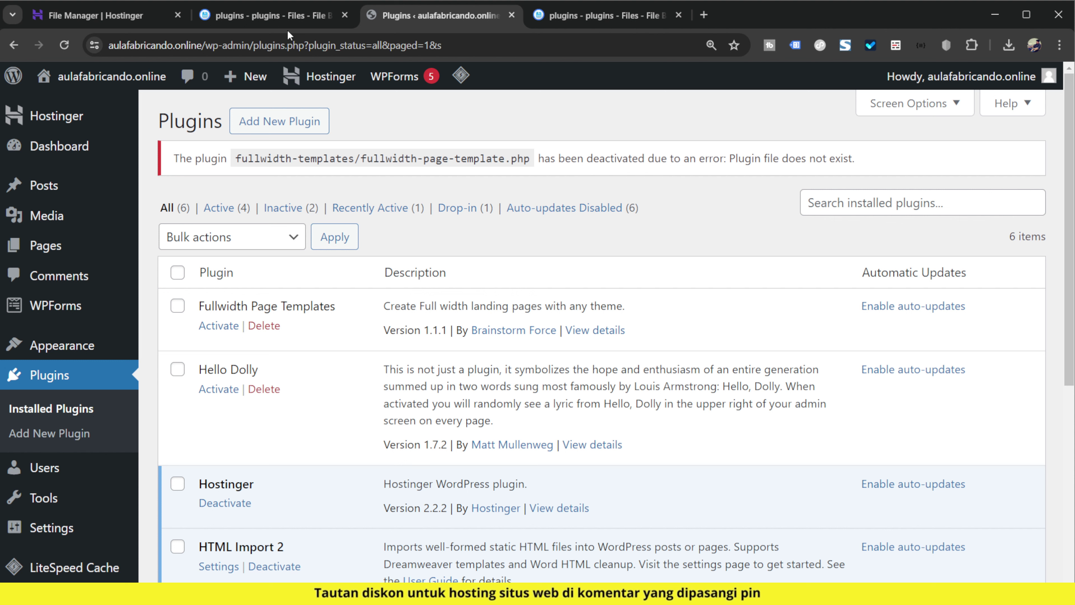
click(254, 18)
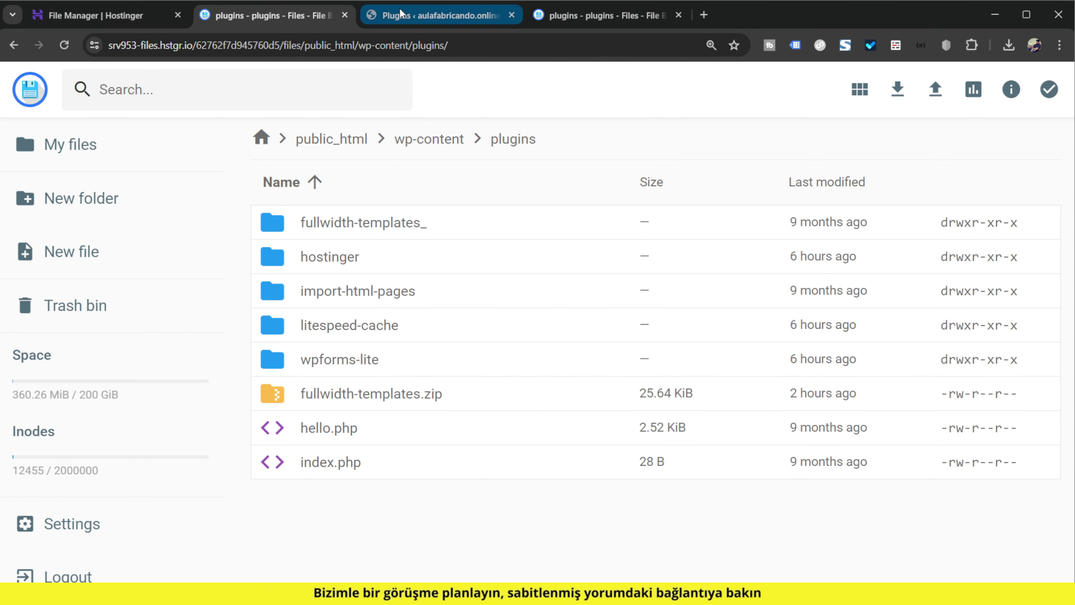
click(418, 257)
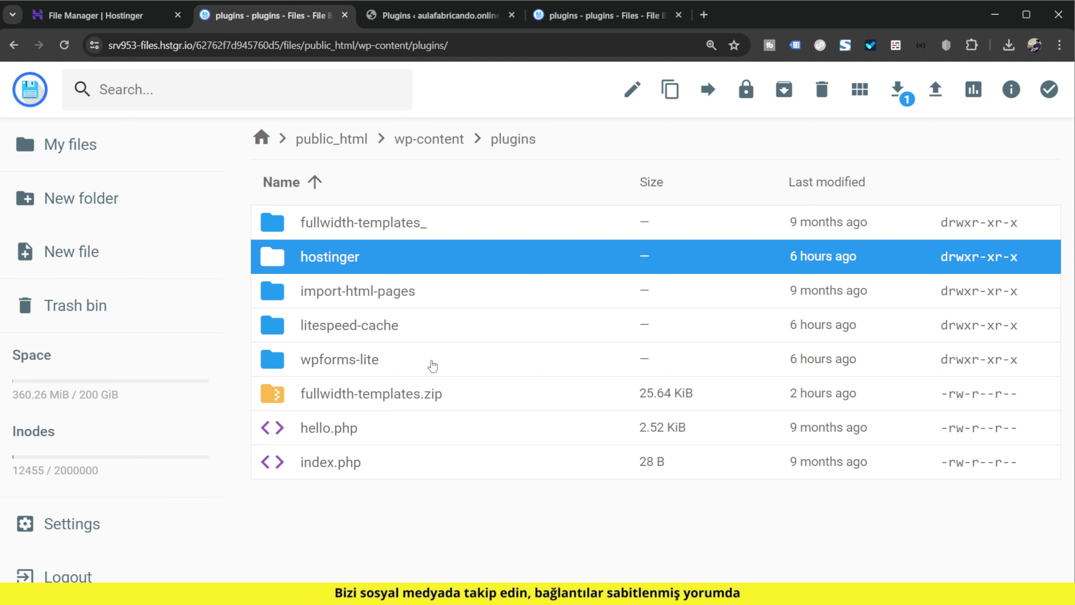
click(486, 15)
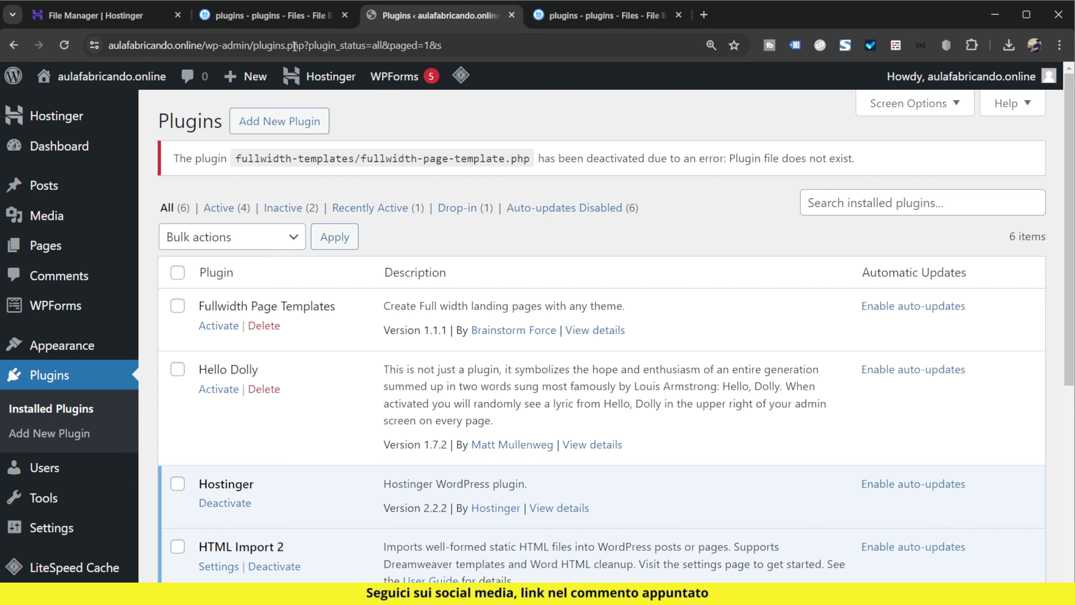
Step: Rename the fullwidth-templates_ folder in the file manager back to fullwidth-templates
click(284, 19)
click(421, 224)
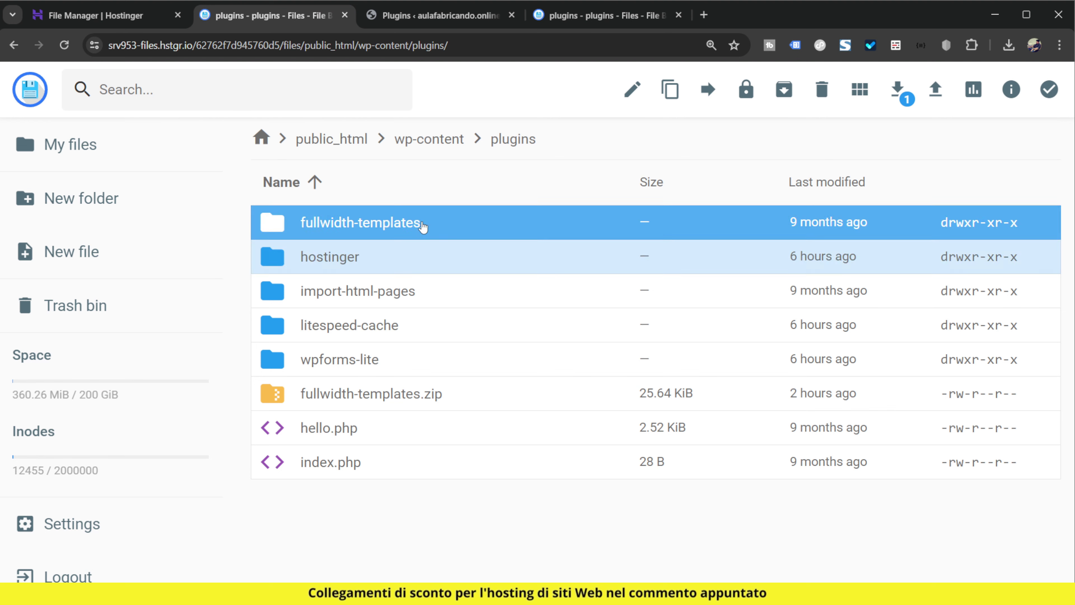
right_click(421, 224)
click(471, 275)
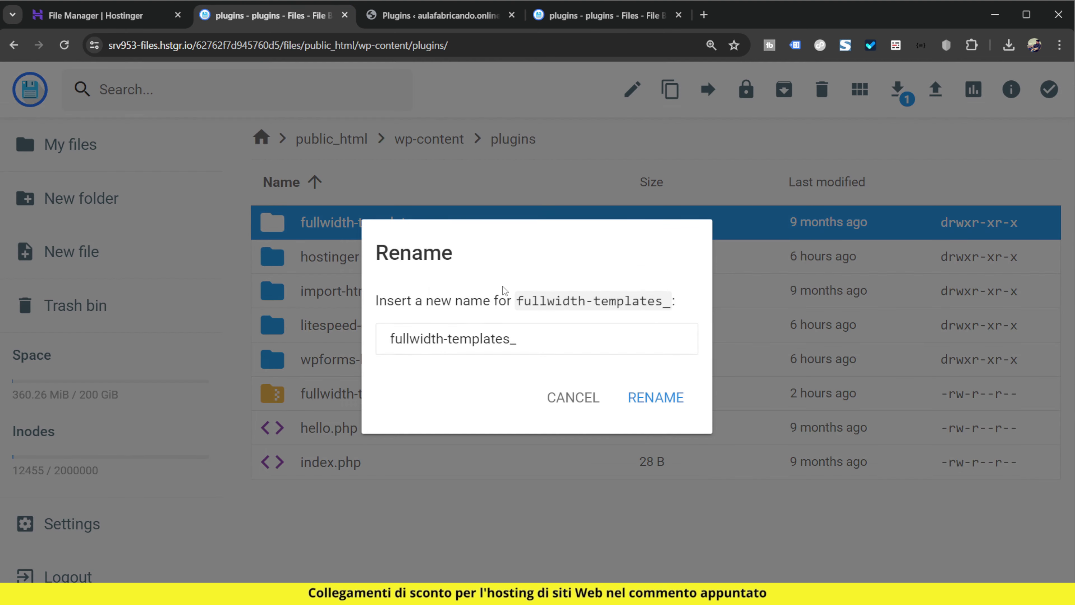
key(BackSpace)
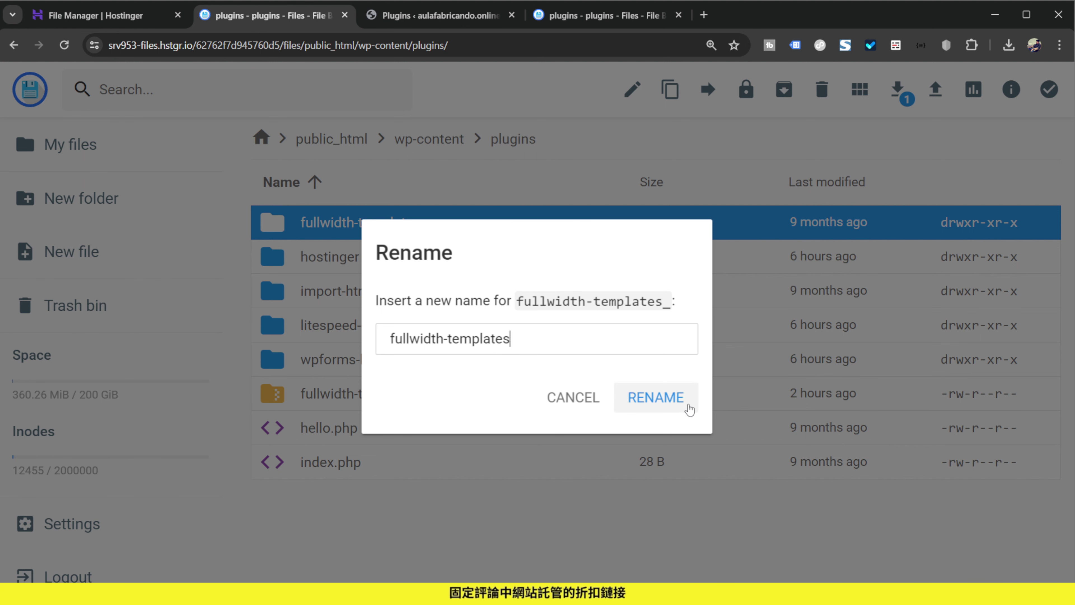
click(680, 401)
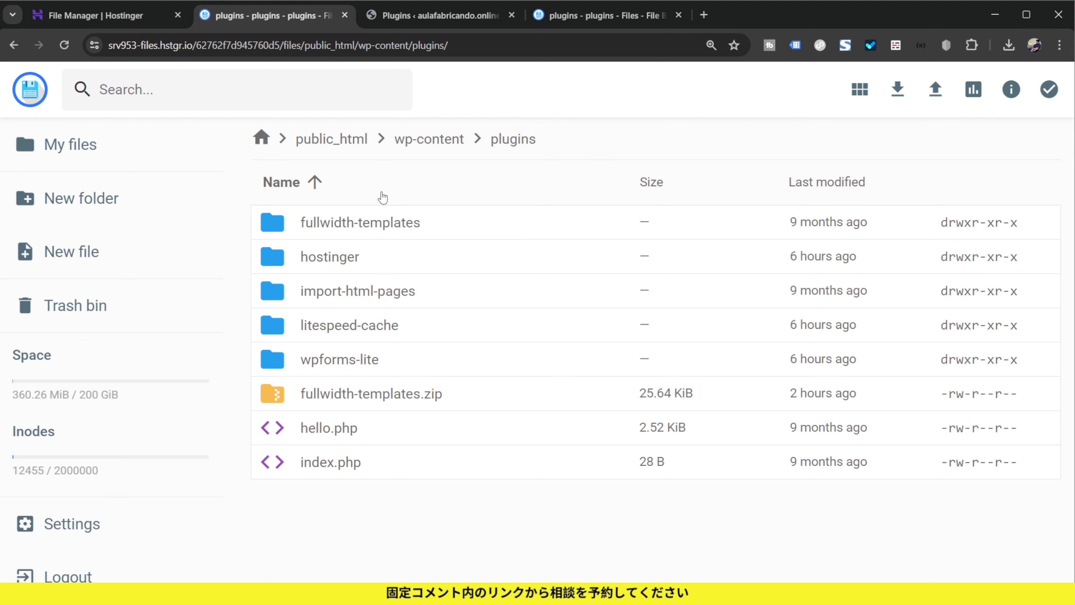
Step: Return to the WordPress Plugins page and activate the Fullwidth Page Templates plugin
click(459, 17)
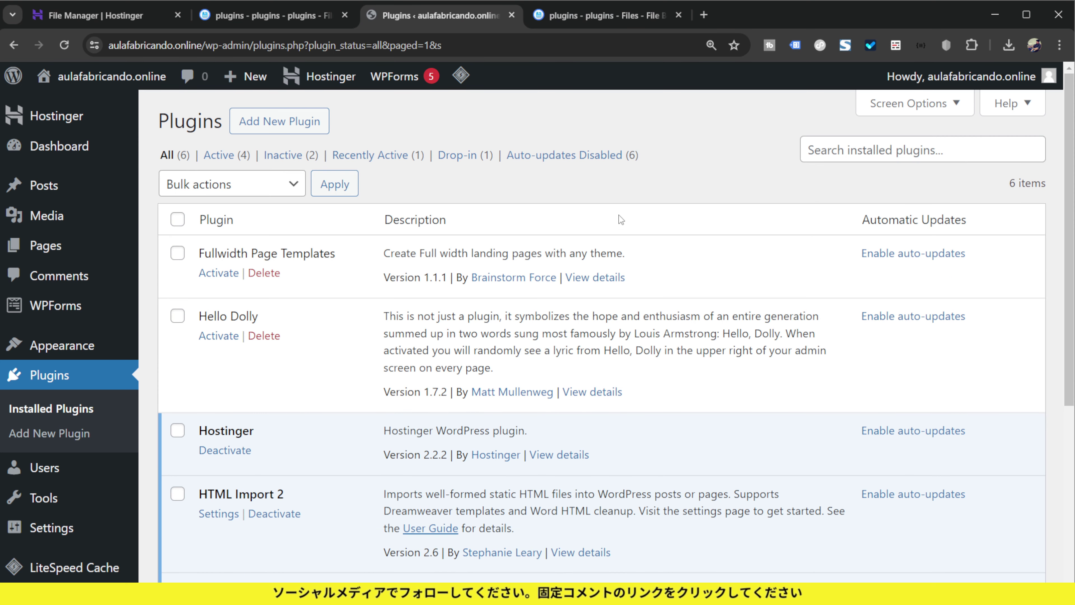
click(218, 273)
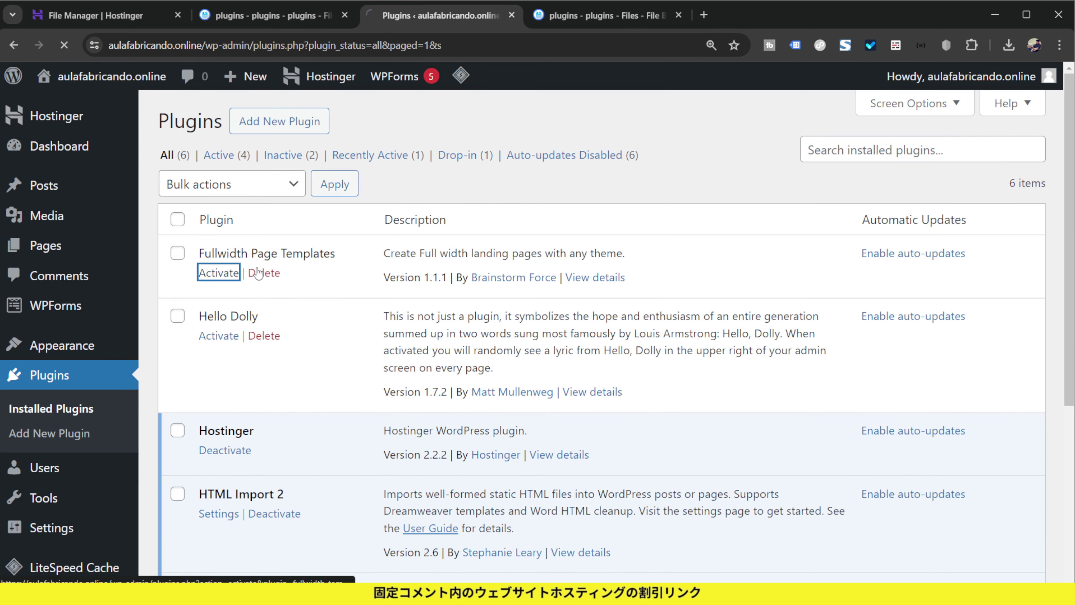